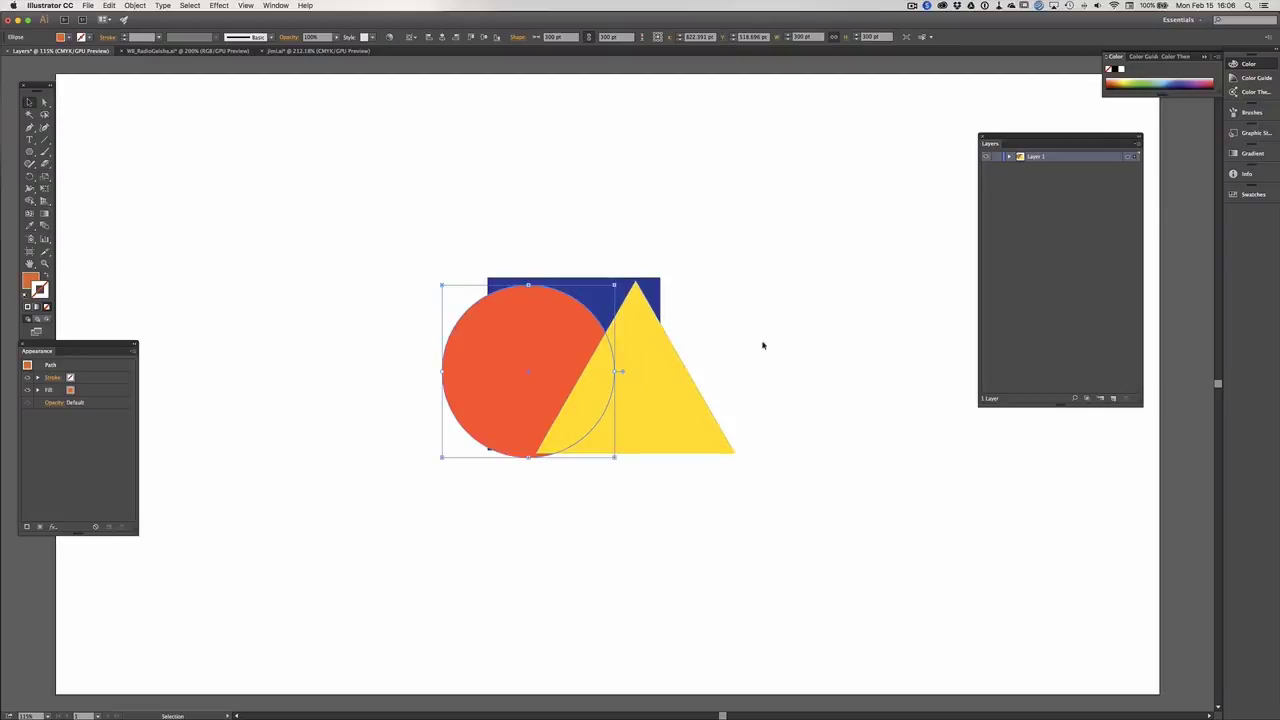
# Step: Send the yellow triangle behind the circle and square with Send to Back, and clear the selection
pyautogui.click(675, 362)
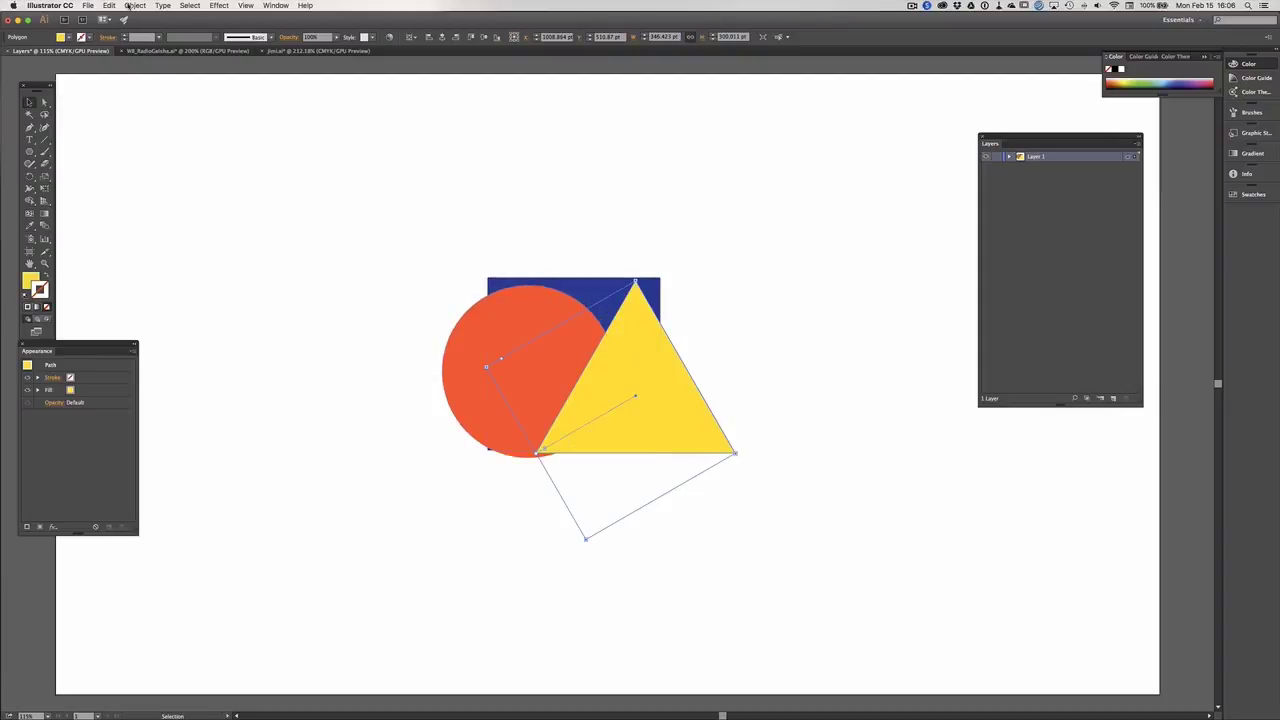
pyautogui.click(135, 6)
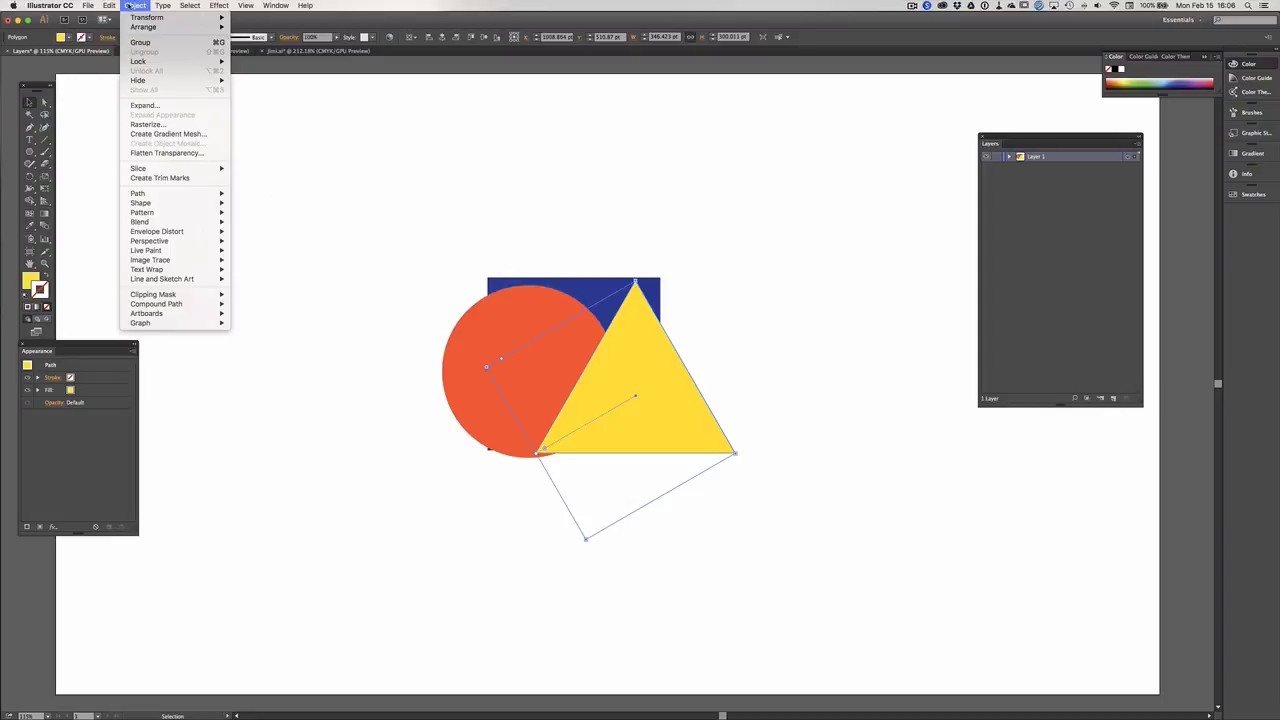
pyautogui.moveTo(150, 27)
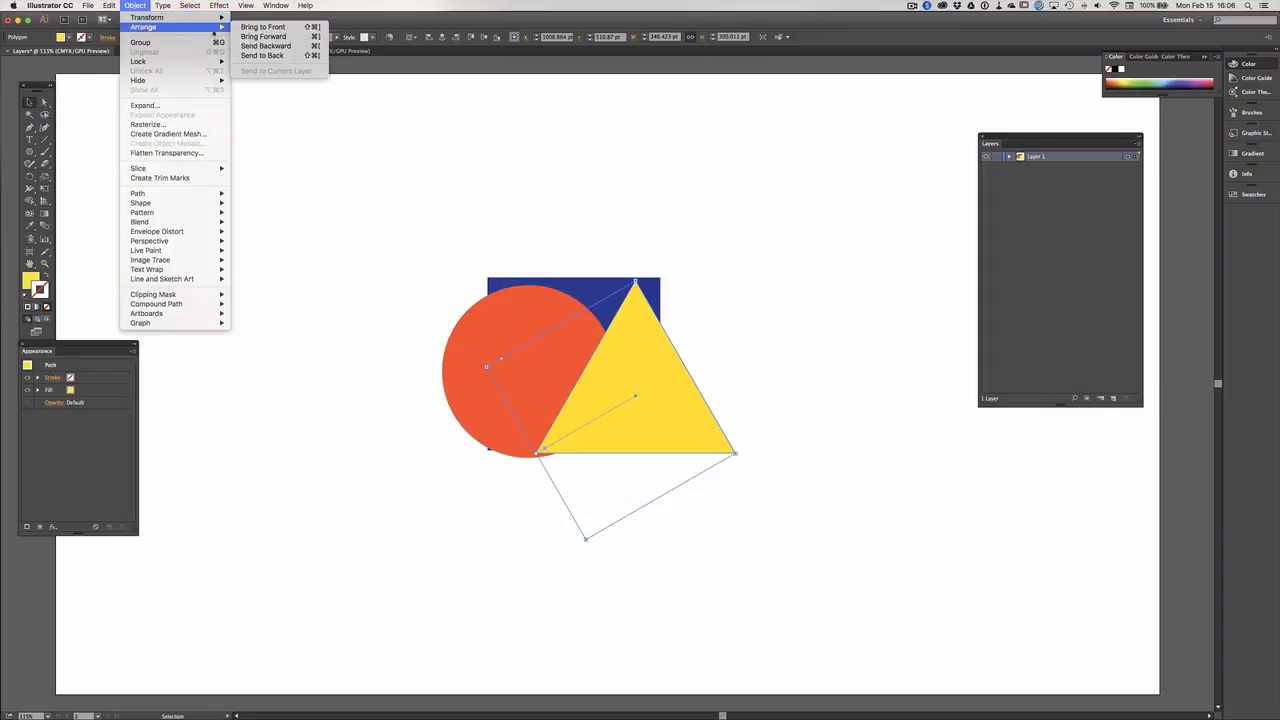
pyautogui.click(318, 56)
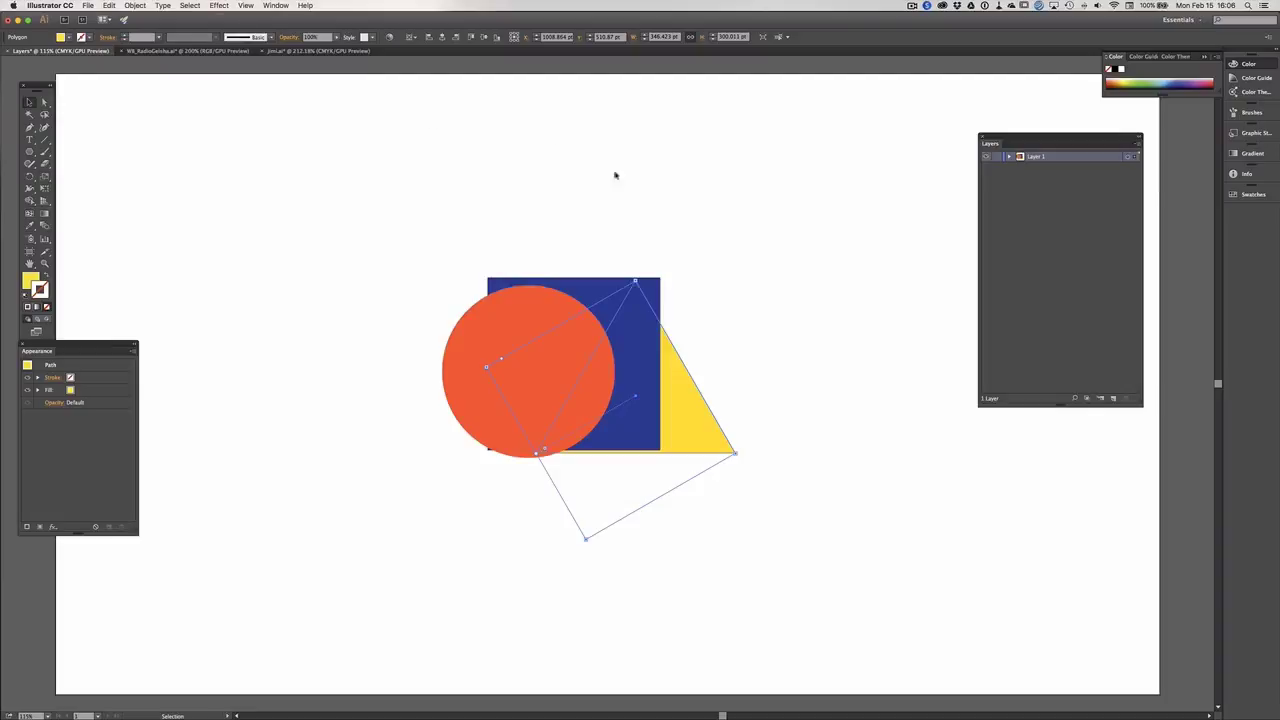
pyautogui.click(752, 216)
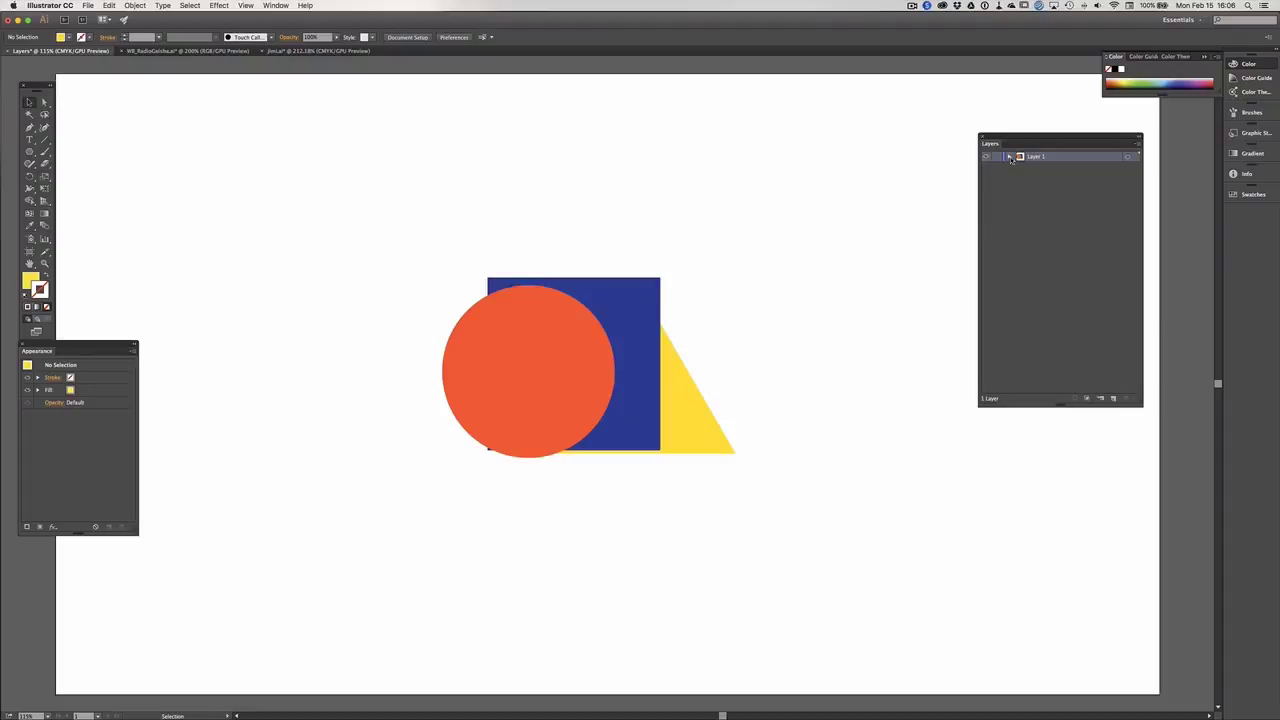
# Step: Expand Layer 1 and restack its objects so the triangle's <Polygon> sits between <Ellipse> and <Rectangle>
pyautogui.click(1010, 157)
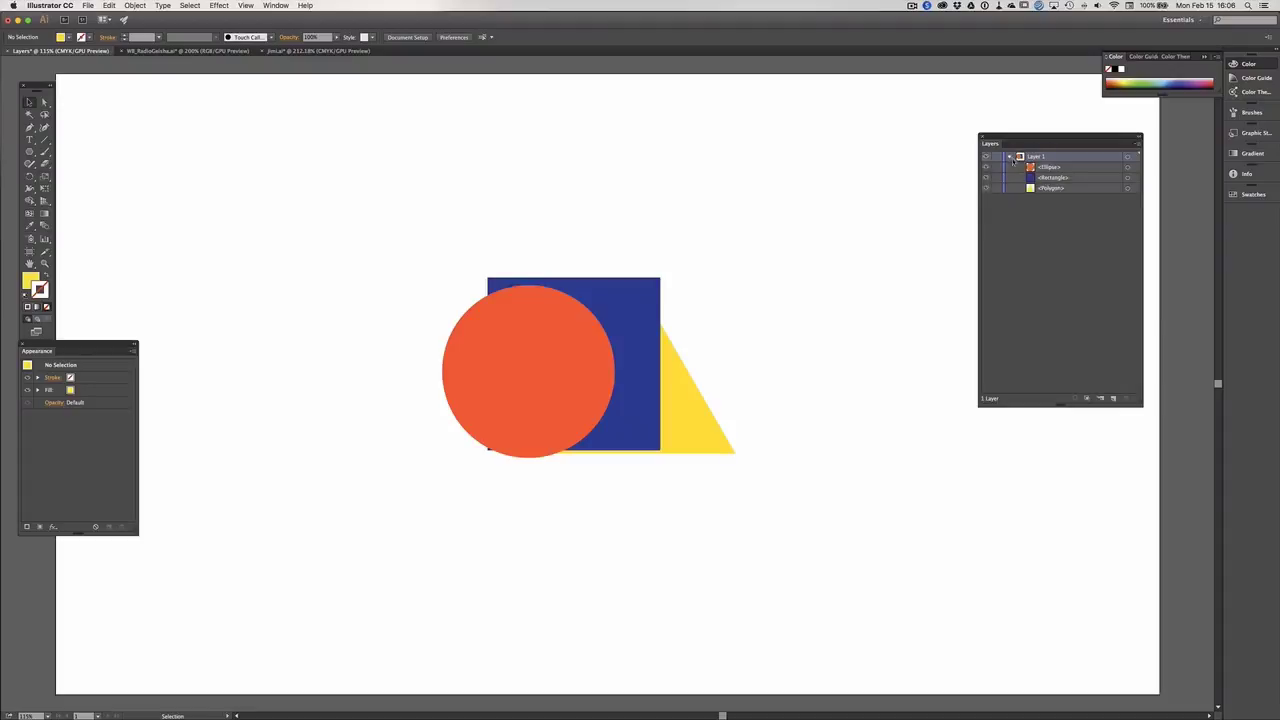
pyautogui.click(1058, 188)
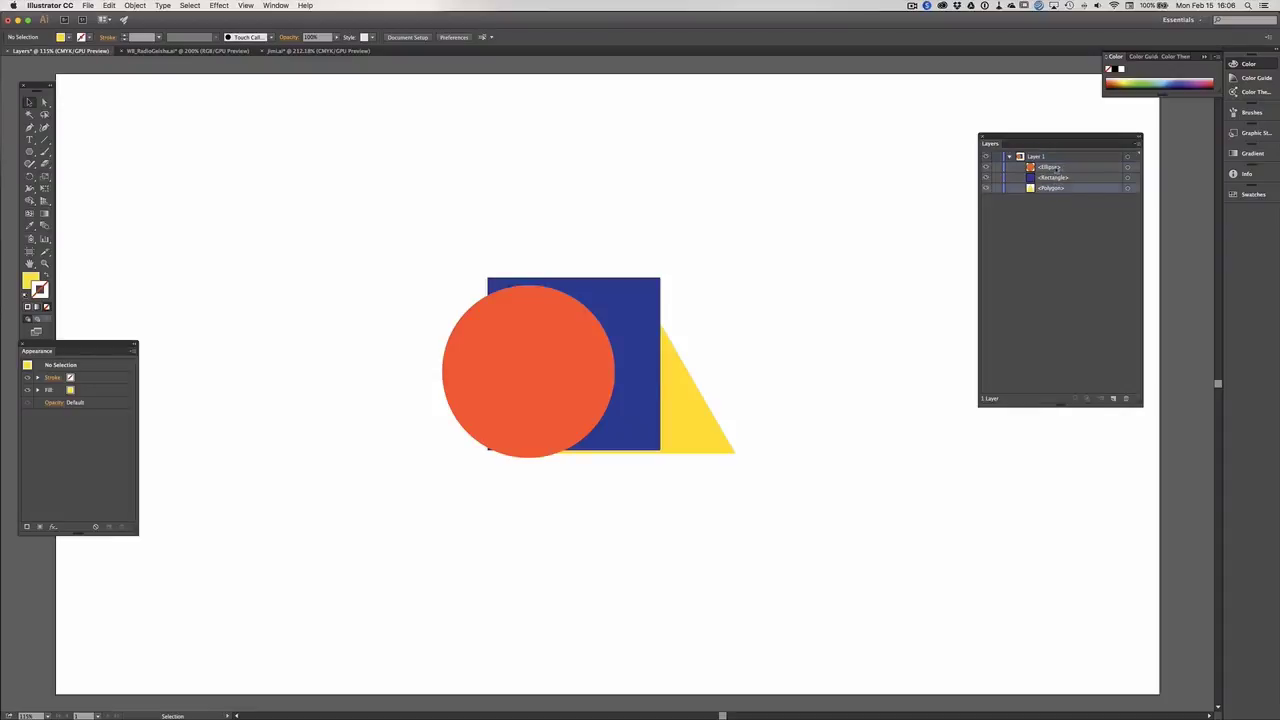
pyautogui.moveTo(1056, 167)
pyautogui.mouseDown()
pyautogui.moveTo(1058, 190)
pyautogui.moveTo(1057, 177)
pyautogui.mouseUp()
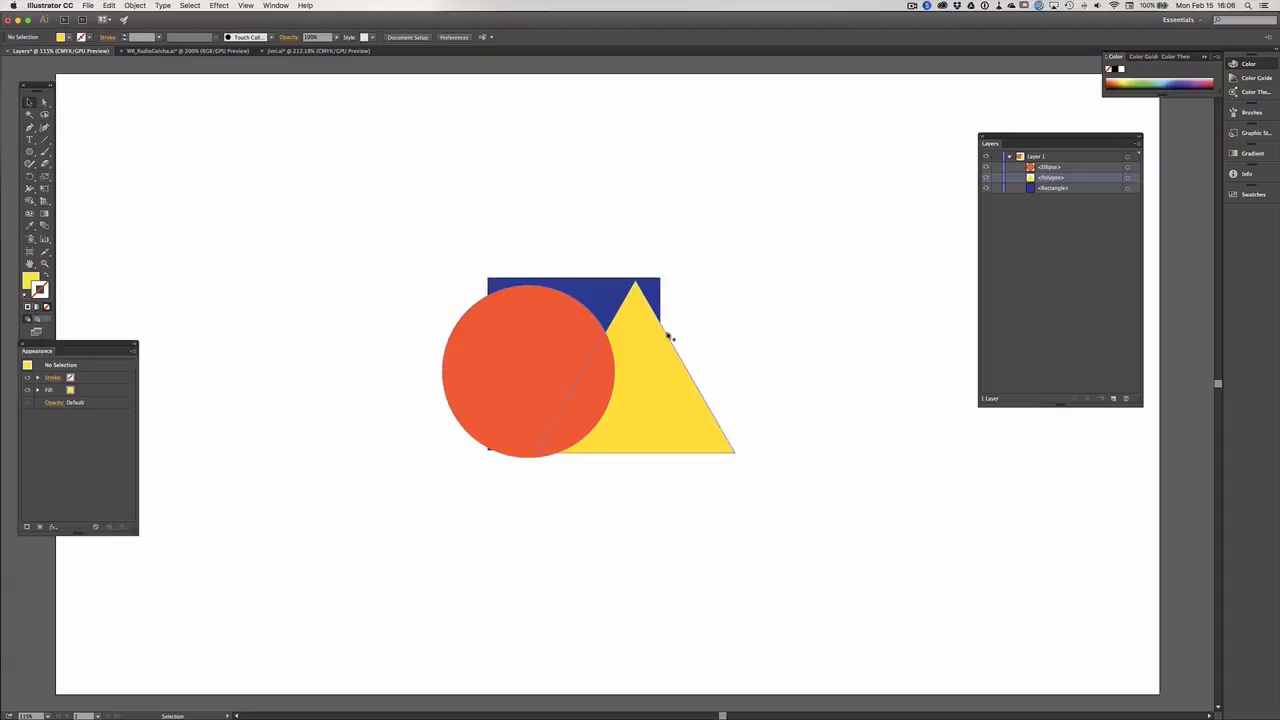
# Step: Spread the circle and triangle to opposite sides of the blue square, with the circle overlapping the square's left edge
pyautogui.moveTo(520, 341); pyautogui.dragTo(360, 343)
pyautogui.moveTo(626, 358); pyautogui.dragTo(766, 347)
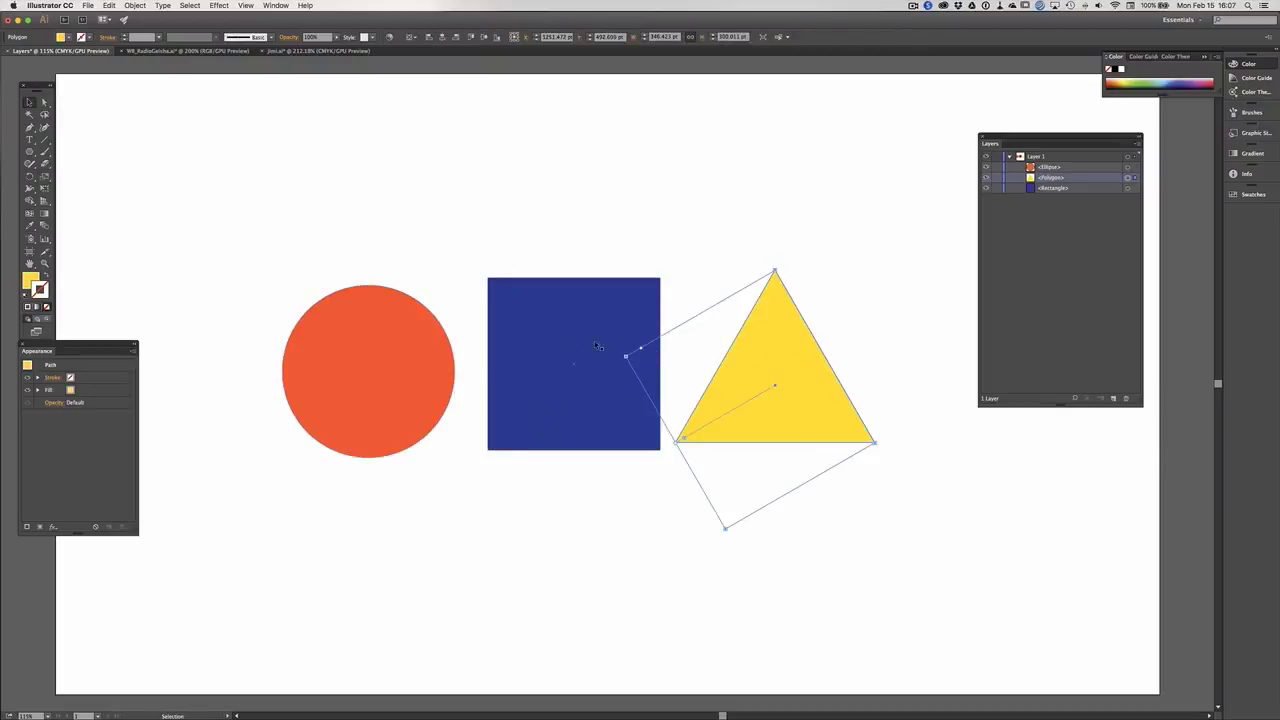
pyautogui.moveTo(408, 357); pyautogui.dragTo(475, 358)
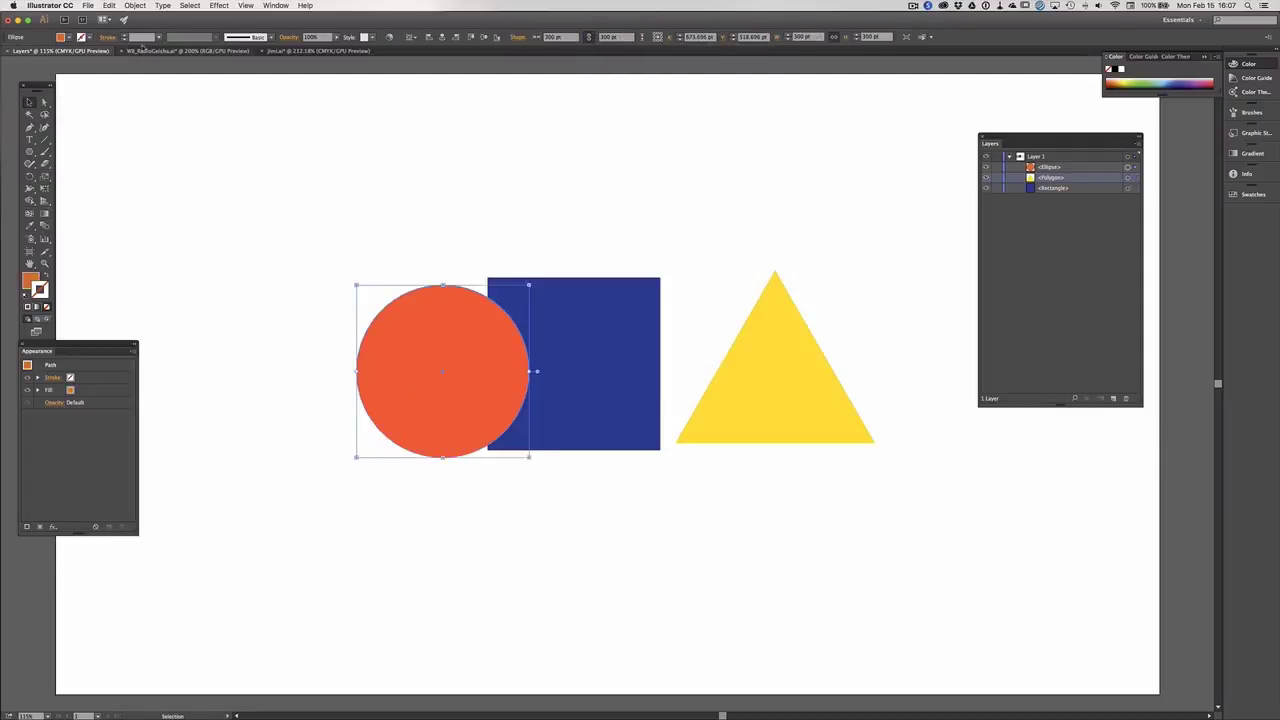
# Step: Send the orange circle behind the other shapes with Send to Back, and clear the selection
pyautogui.click(131, 6)
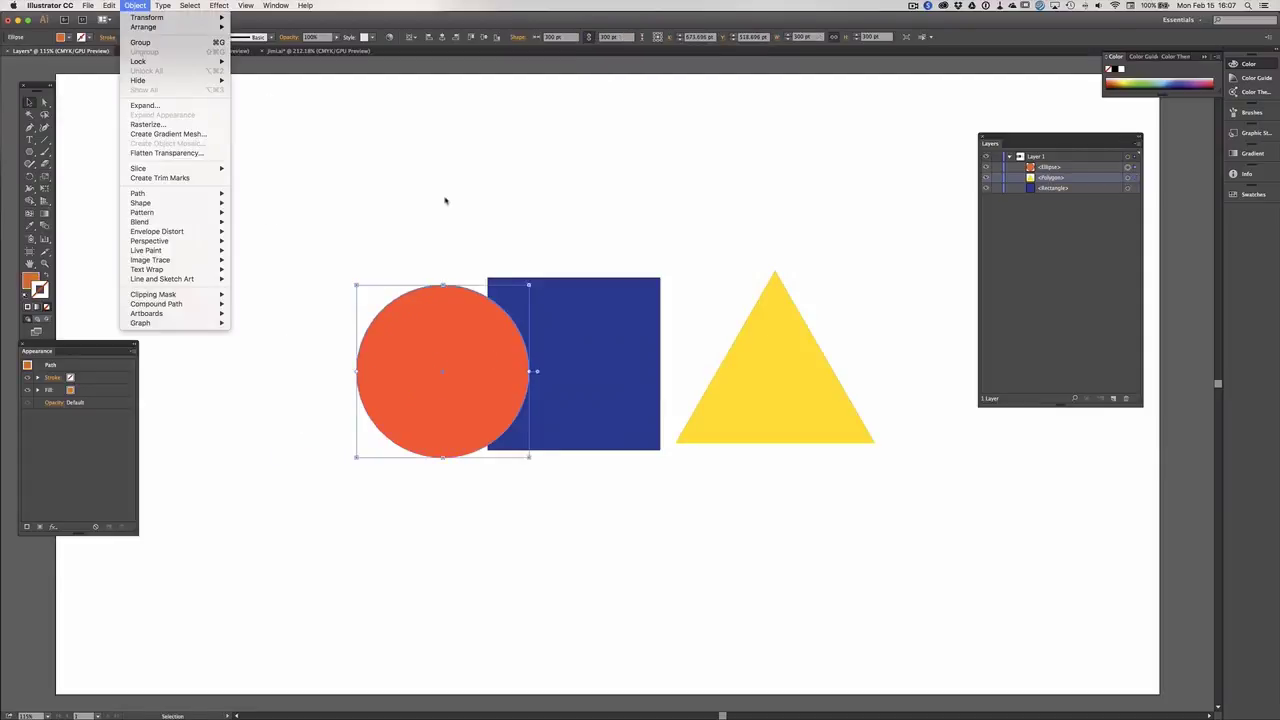
pyautogui.moveTo(178, 27)
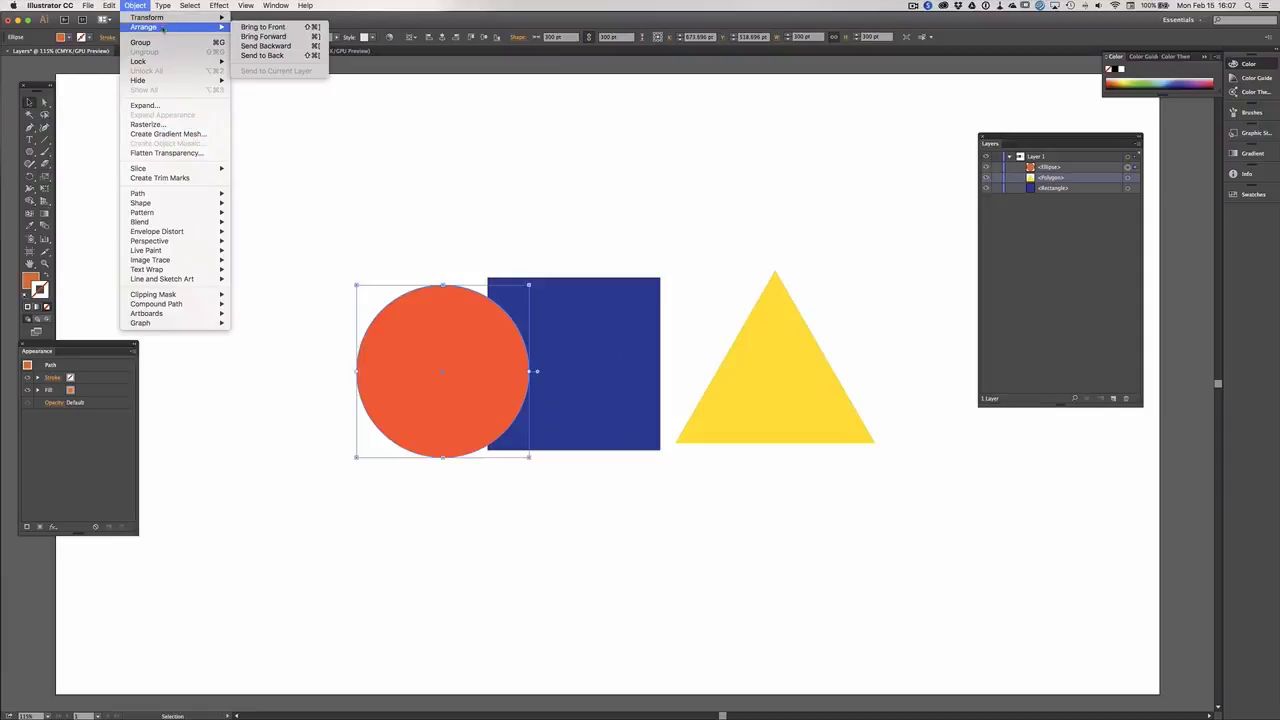
pyautogui.click(265, 56)
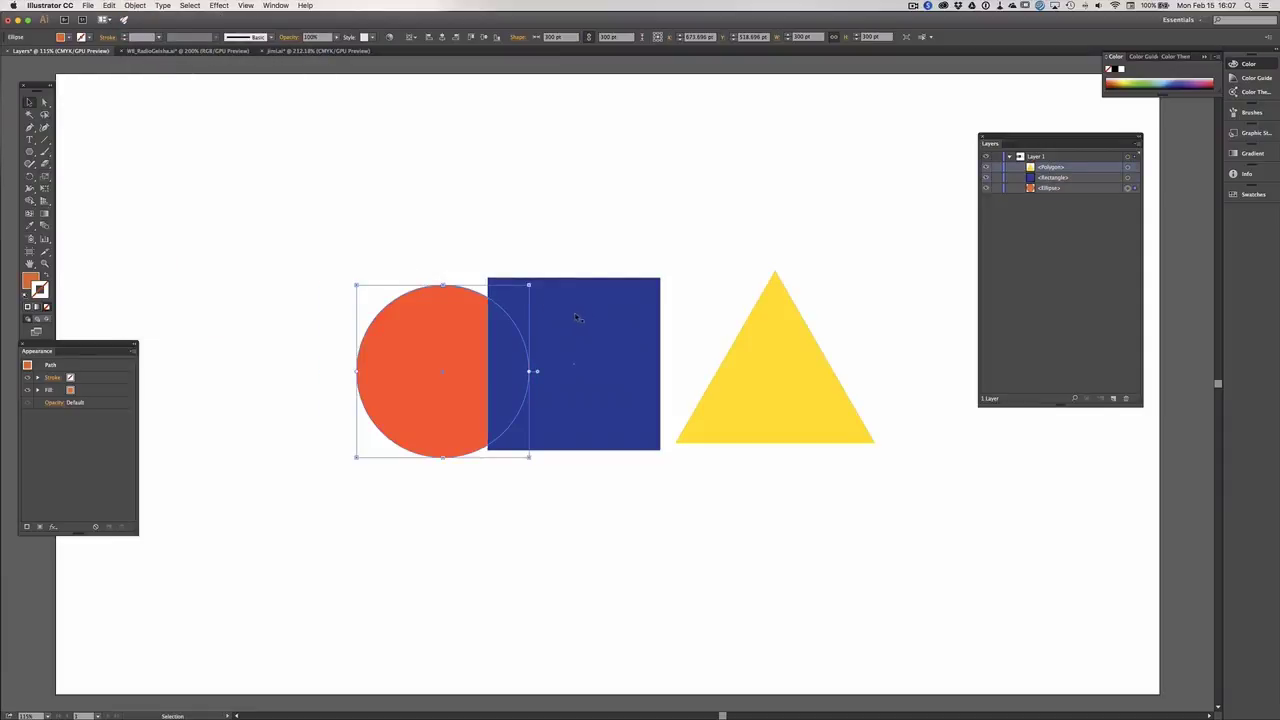
pyautogui.click(701, 242)
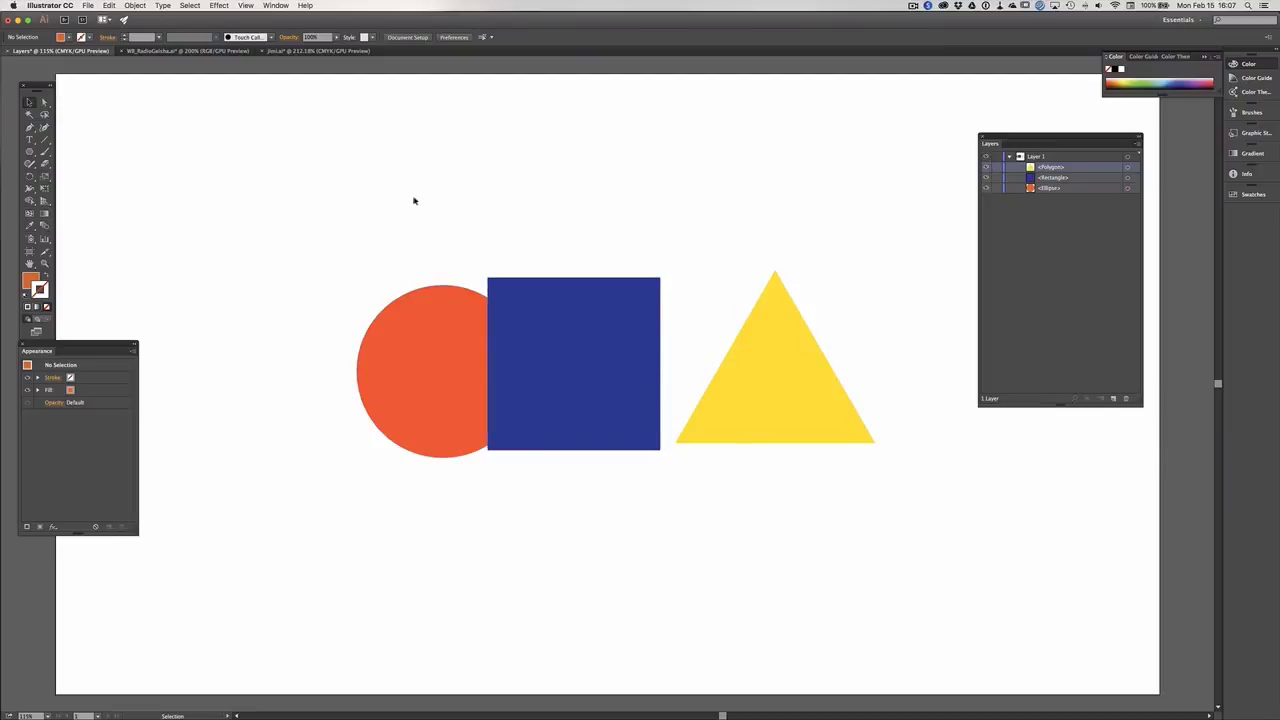
# Step: Switch to the guitarist illustration and toggle its face and hair layers off and on to examine what each contains
pyautogui.click(334, 53)
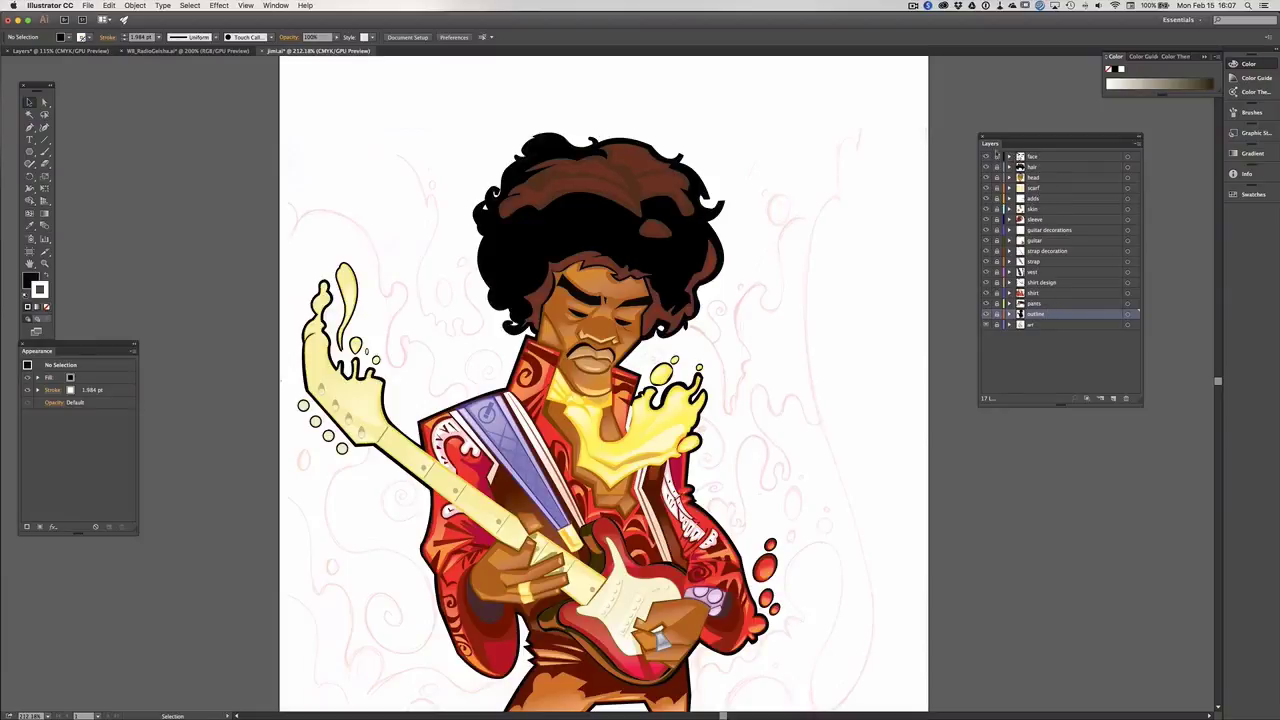
pyautogui.click(986, 157)
pyautogui.click(986, 167)
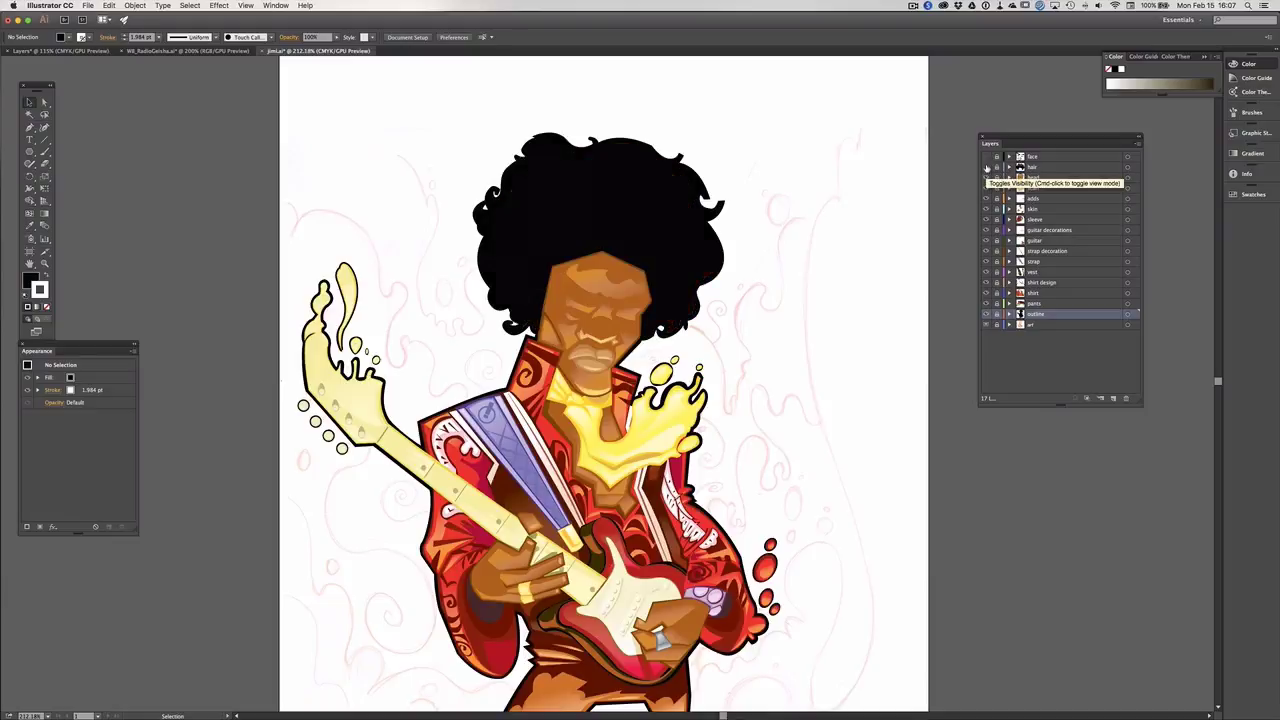
pyautogui.click(986, 158)
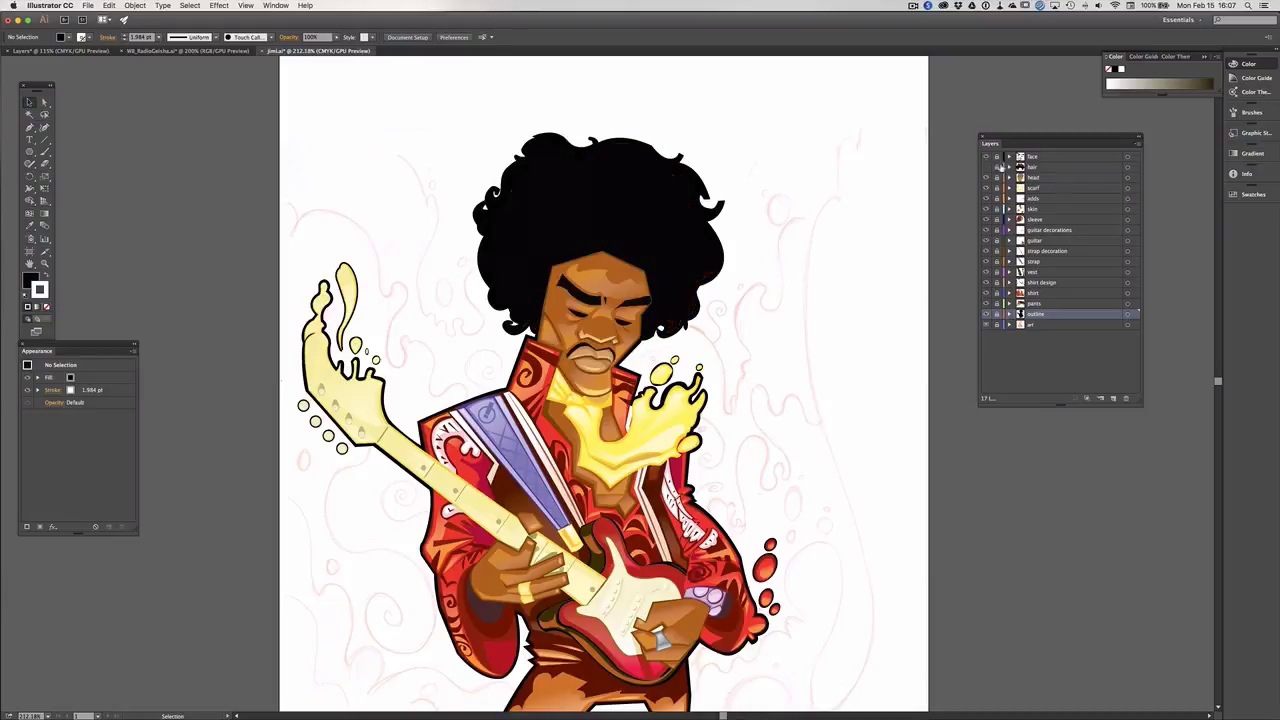
pyautogui.click(987, 167)
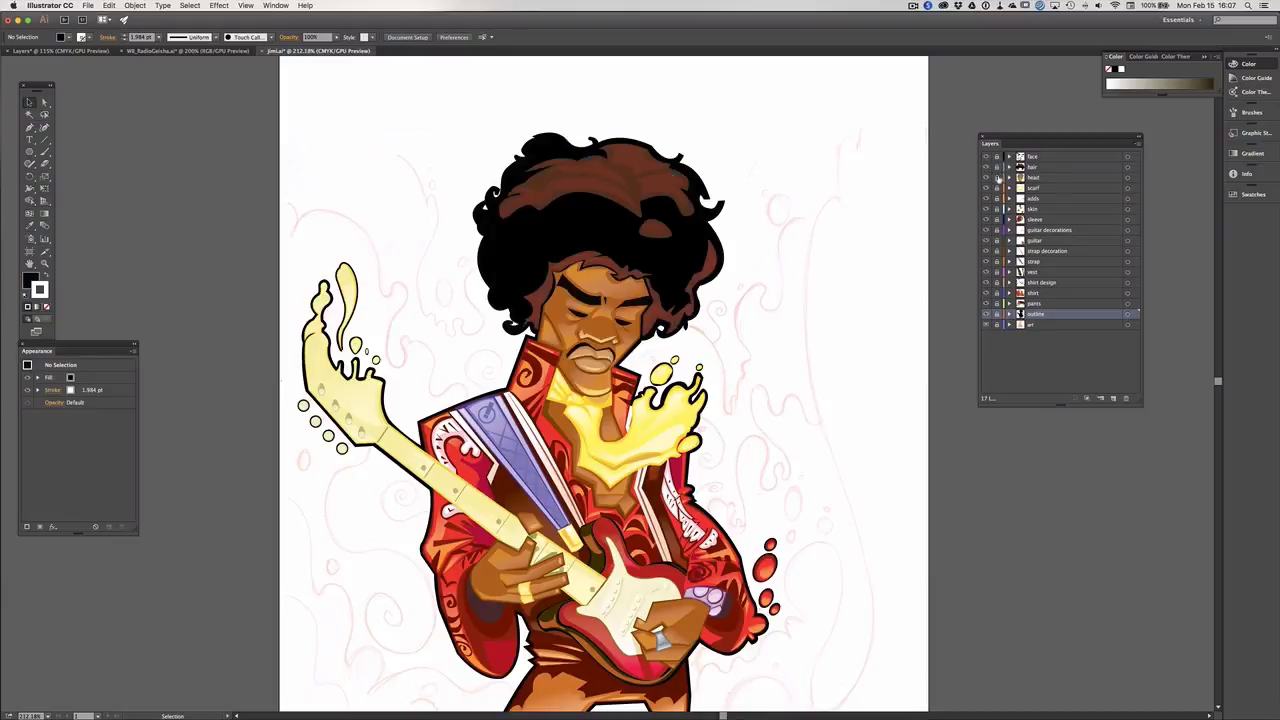
# Step: Unlock the head layer, lengthen the Layers panel to view all of the layer's paths, and collapse the layer again
pyautogui.click(1009, 177)
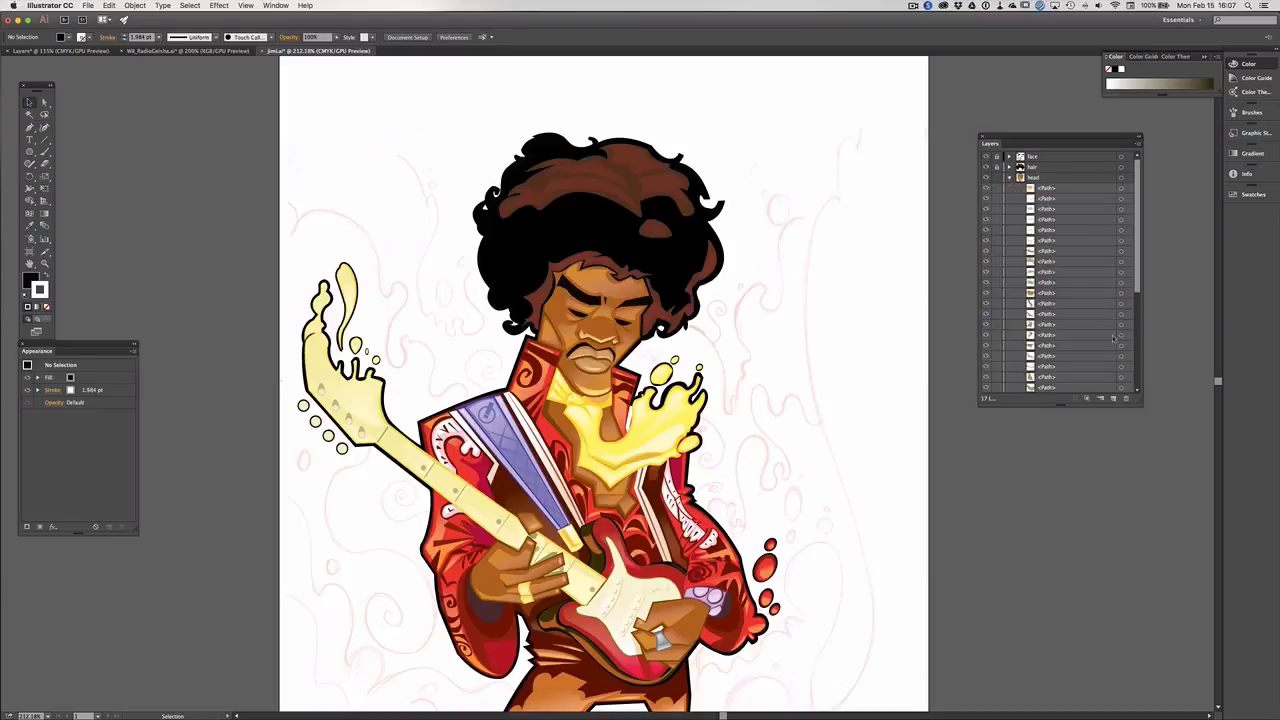
pyautogui.moveTo(1105, 404); pyautogui.dragTo(1166, 613)
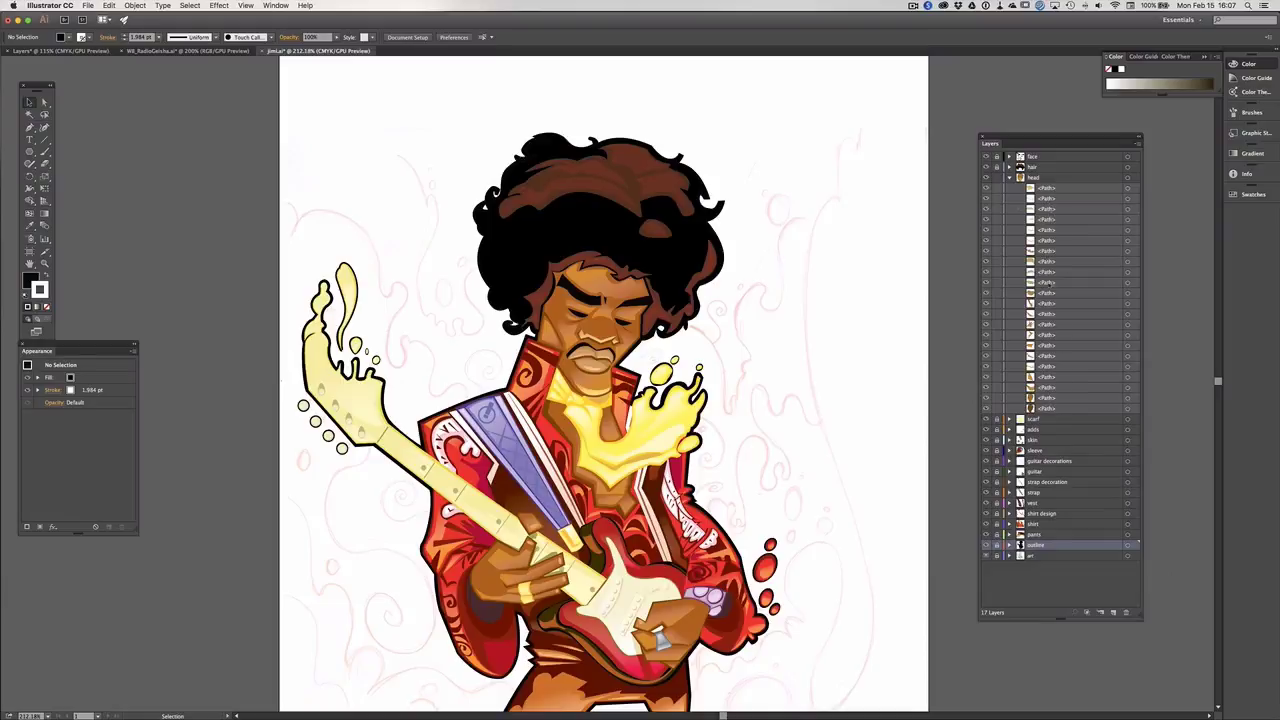
pyautogui.click(1009, 179)
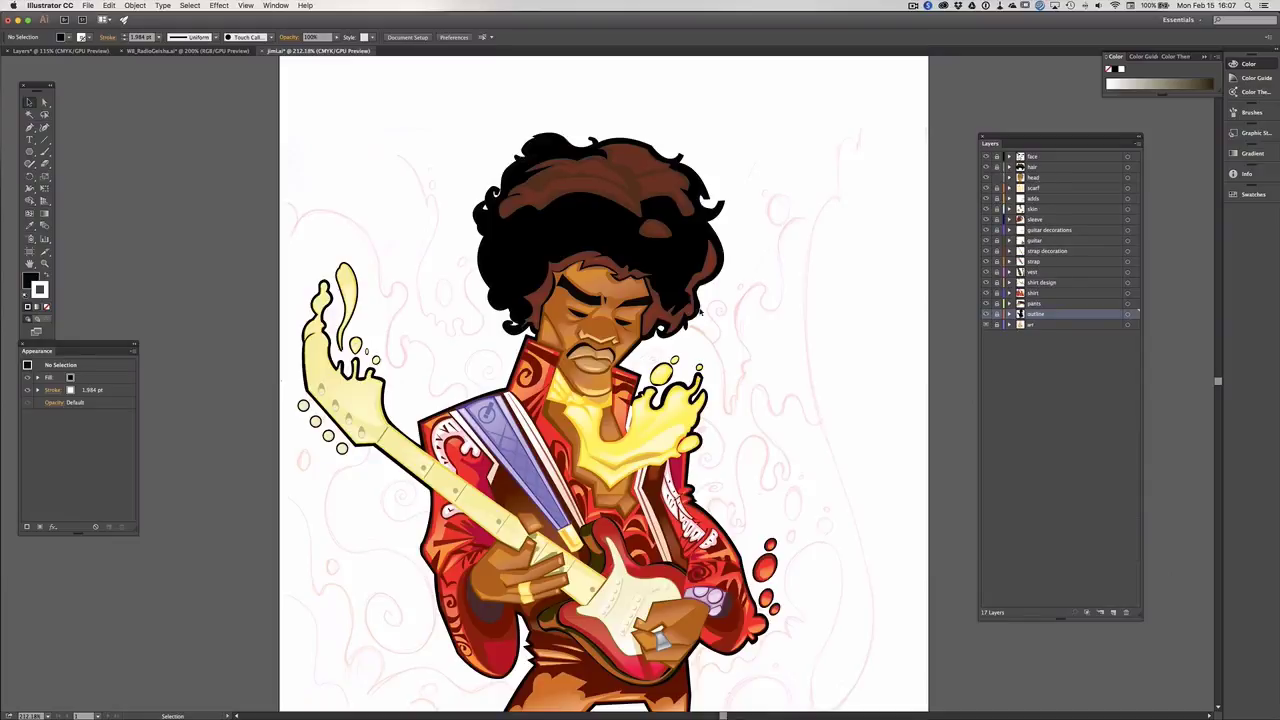
# Step: Select individual face paths on the artwork and expand the head layer to locate them among its stacked paths
pyautogui.click(606, 341)
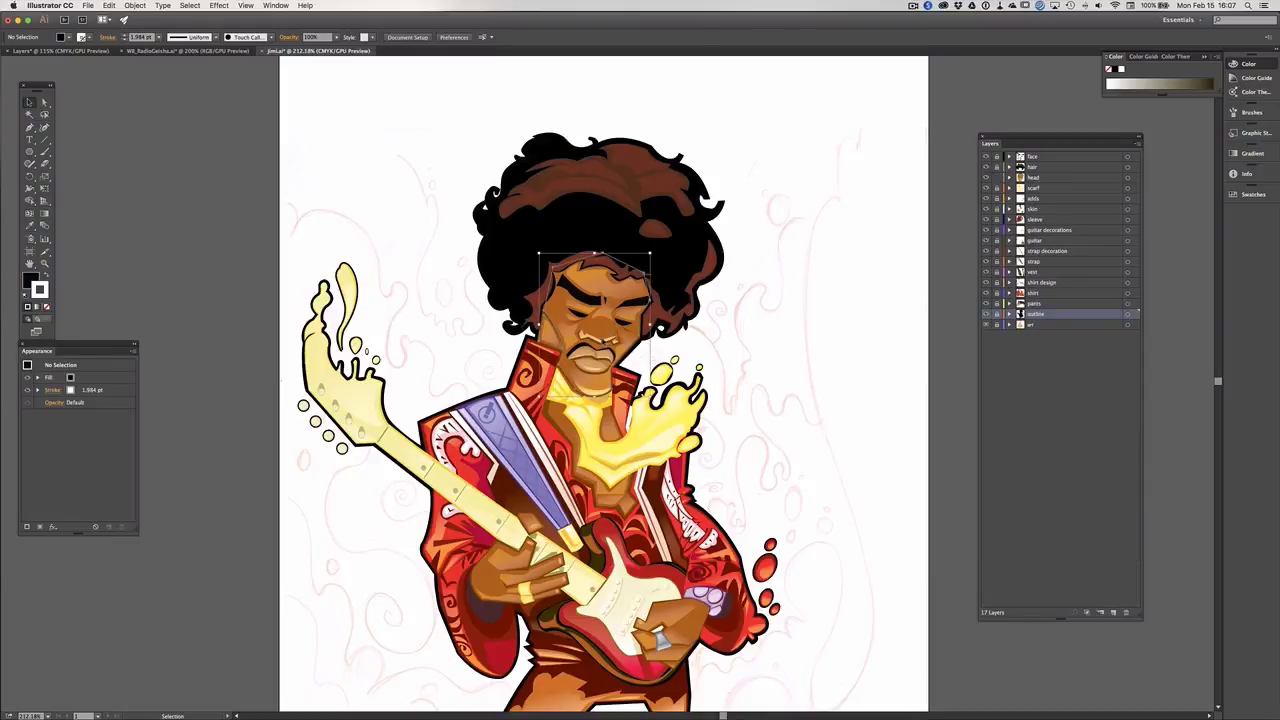
pyautogui.click(614, 343)
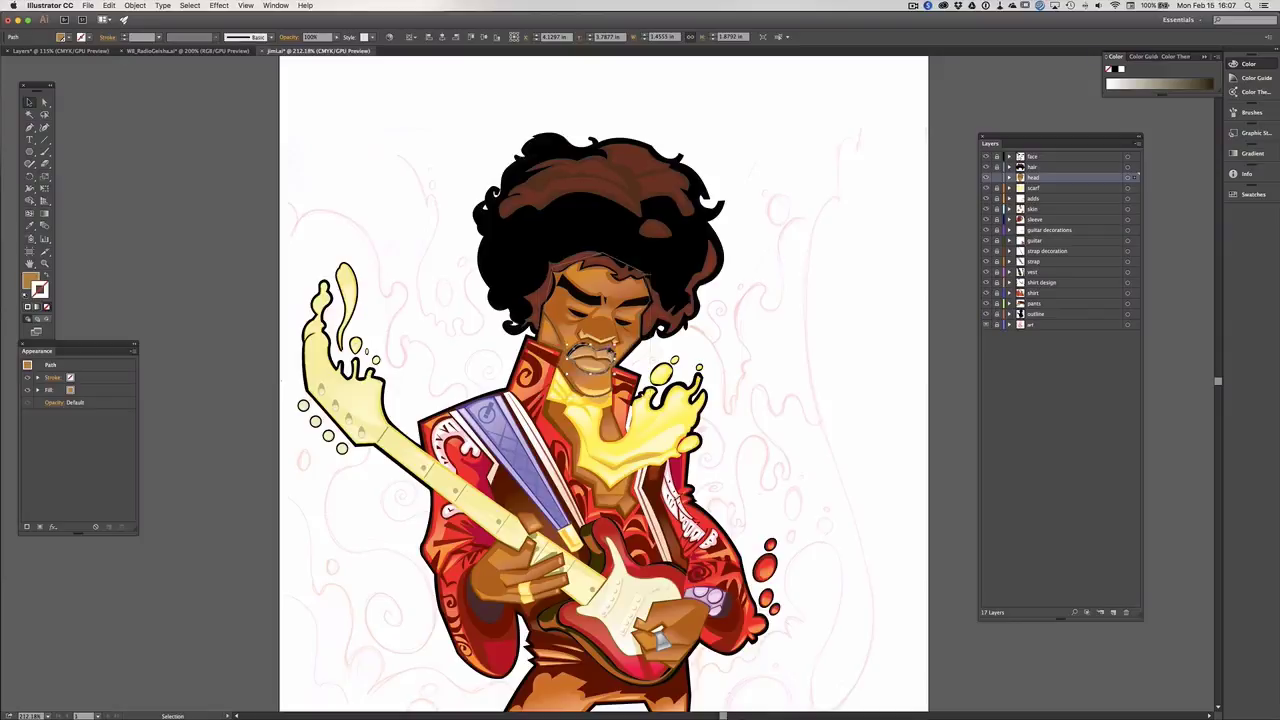
pyautogui.moveTo(632, 340); pyautogui.dragTo(612, 334)
pyautogui.press('a')
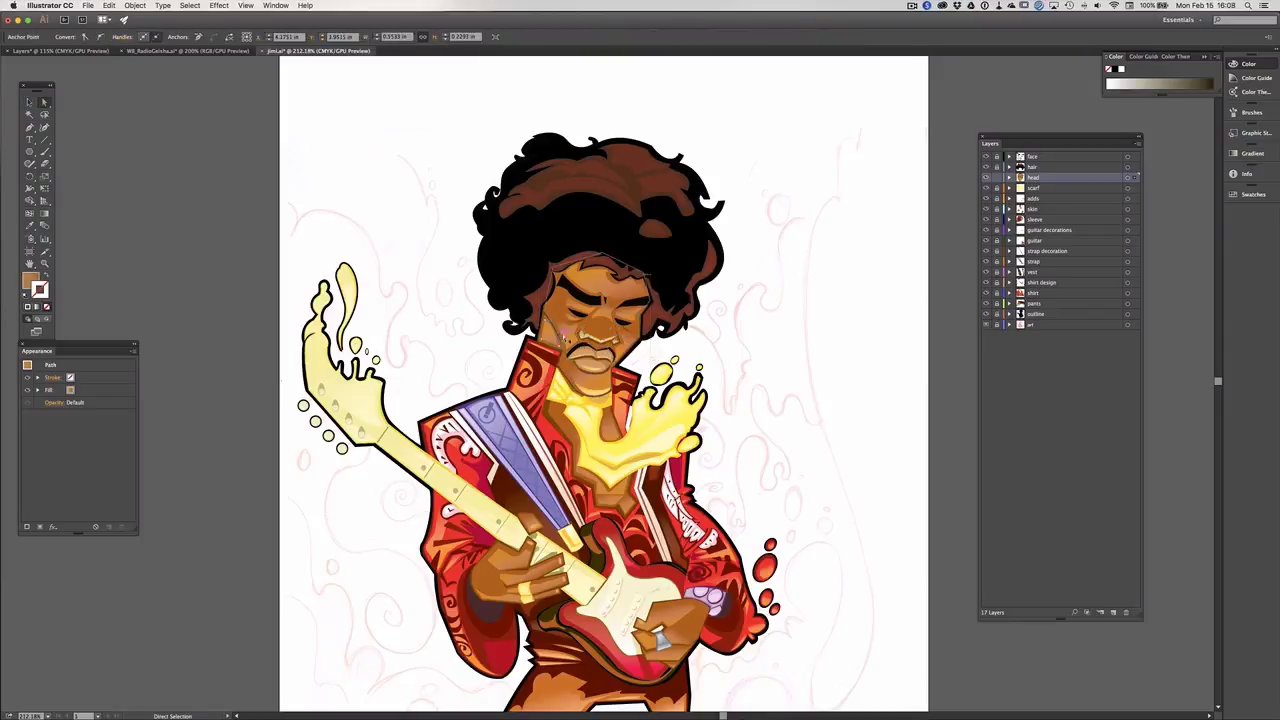
pyautogui.click(1009, 177)
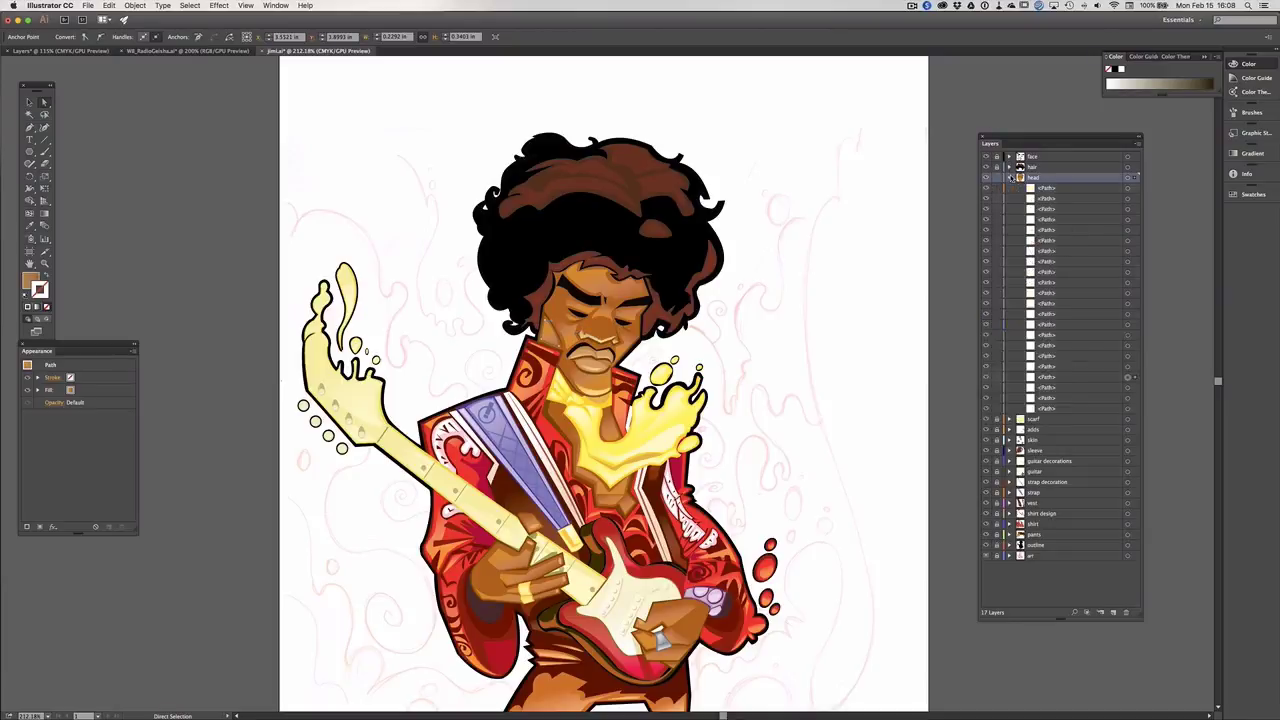
pyautogui.click(1075, 316)
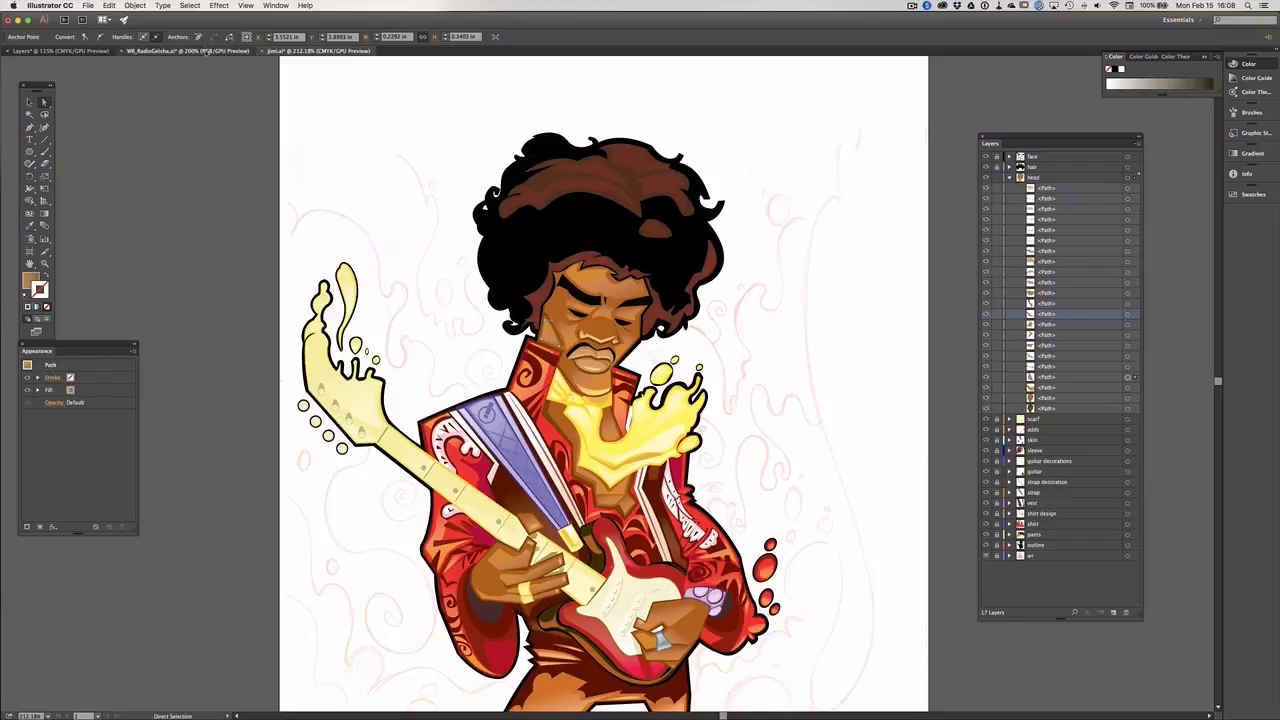
# Step: Switch to the RadioGeisha document and expand the Radio Geisha layer and its lower group to examine the nested groups
pyautogui.click(232, 52)
pyautogui.press('a')
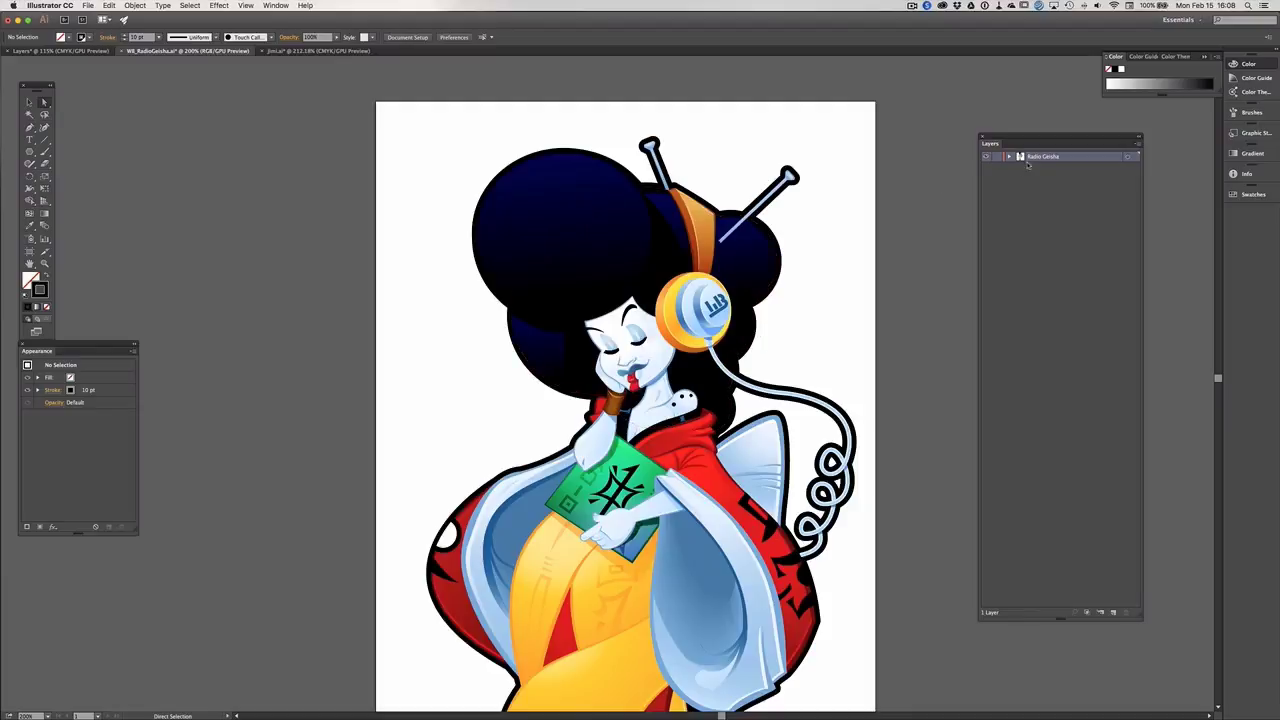
pyautogui.click(1009, 157)
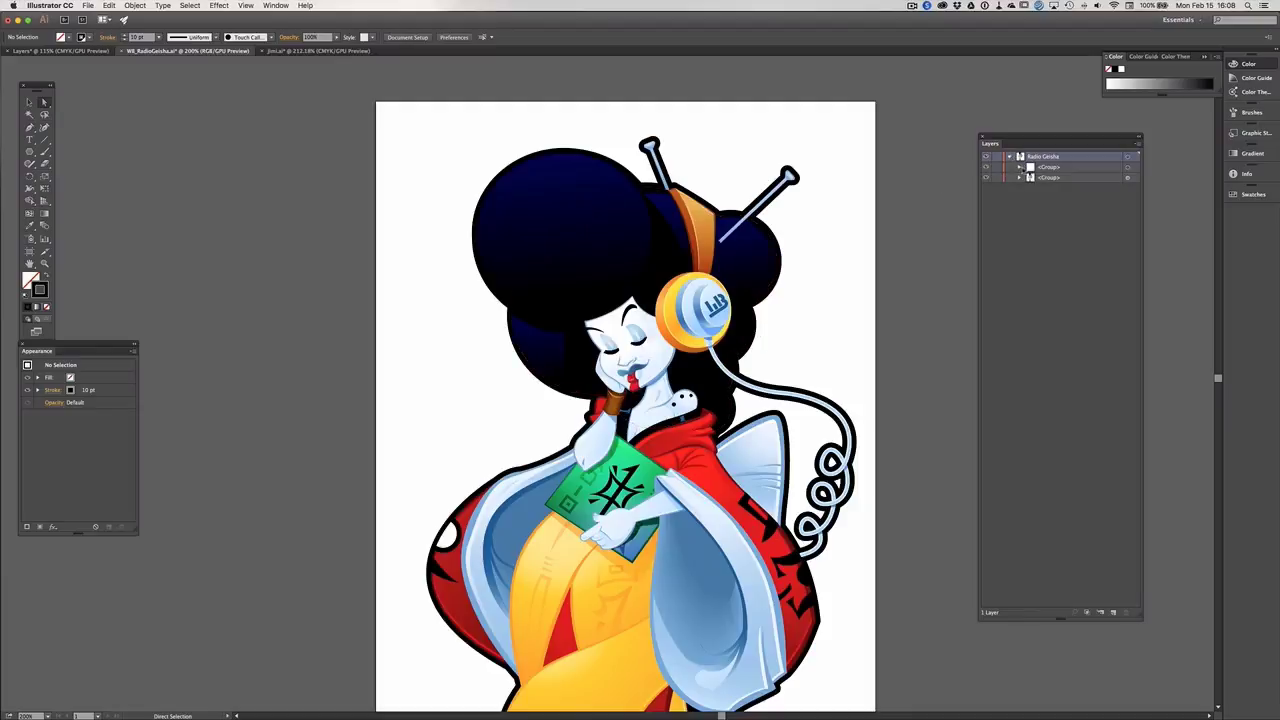
pyautogui.click(1019, 177)
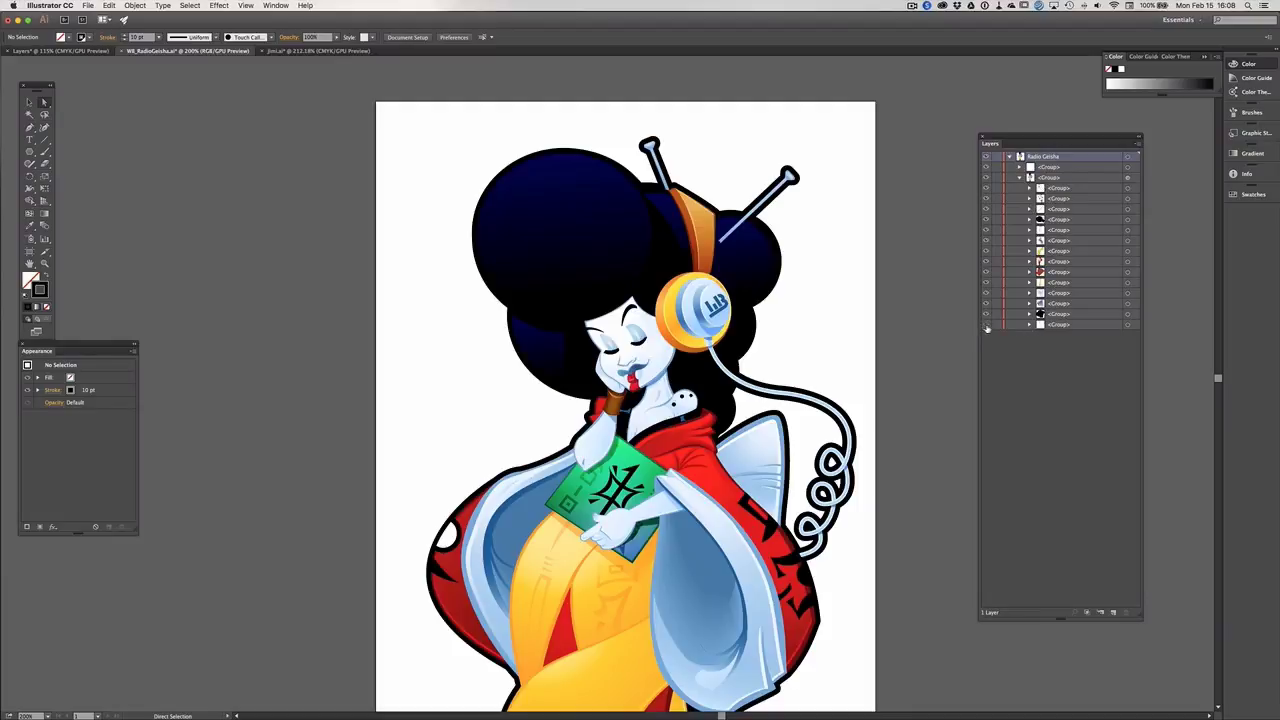
# Step: Hide and show the hairpin, back hair, outer sleeve and facial feature groups one at a time to examine what each contains
pyautogui.click(987, 325)
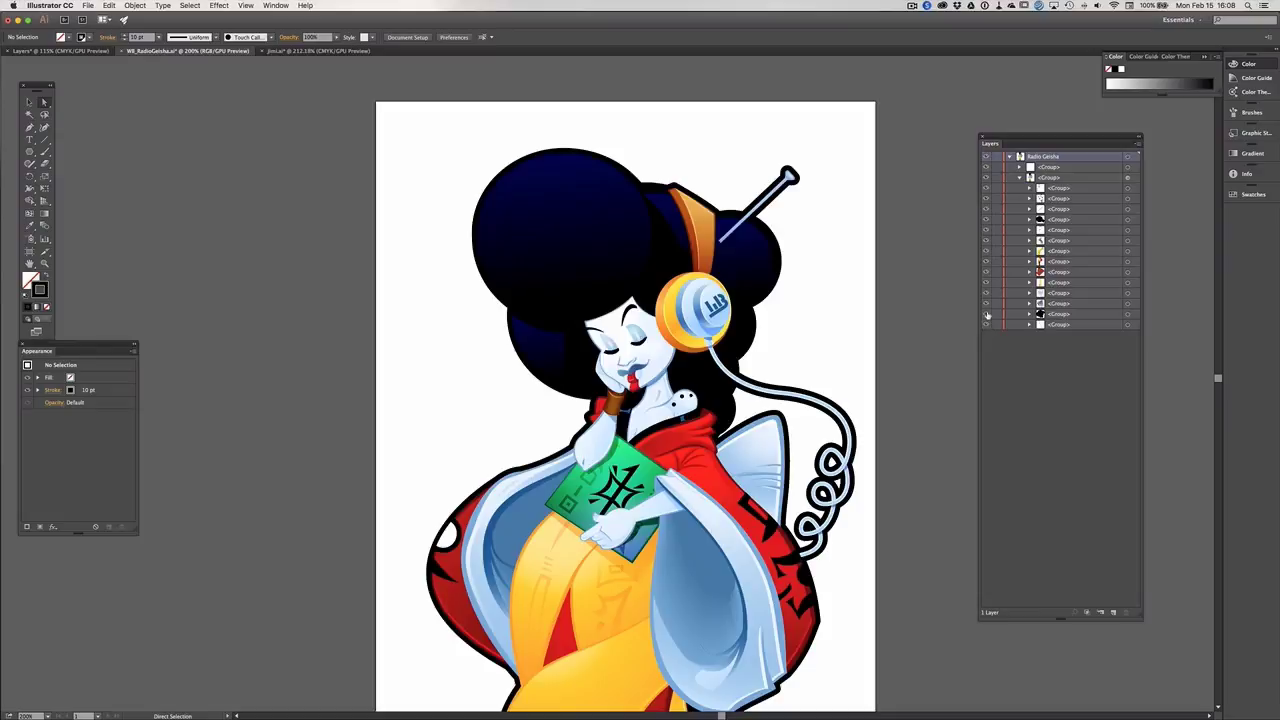
pyautogui.click(987, 318)
pyautogui.click(987, 314)
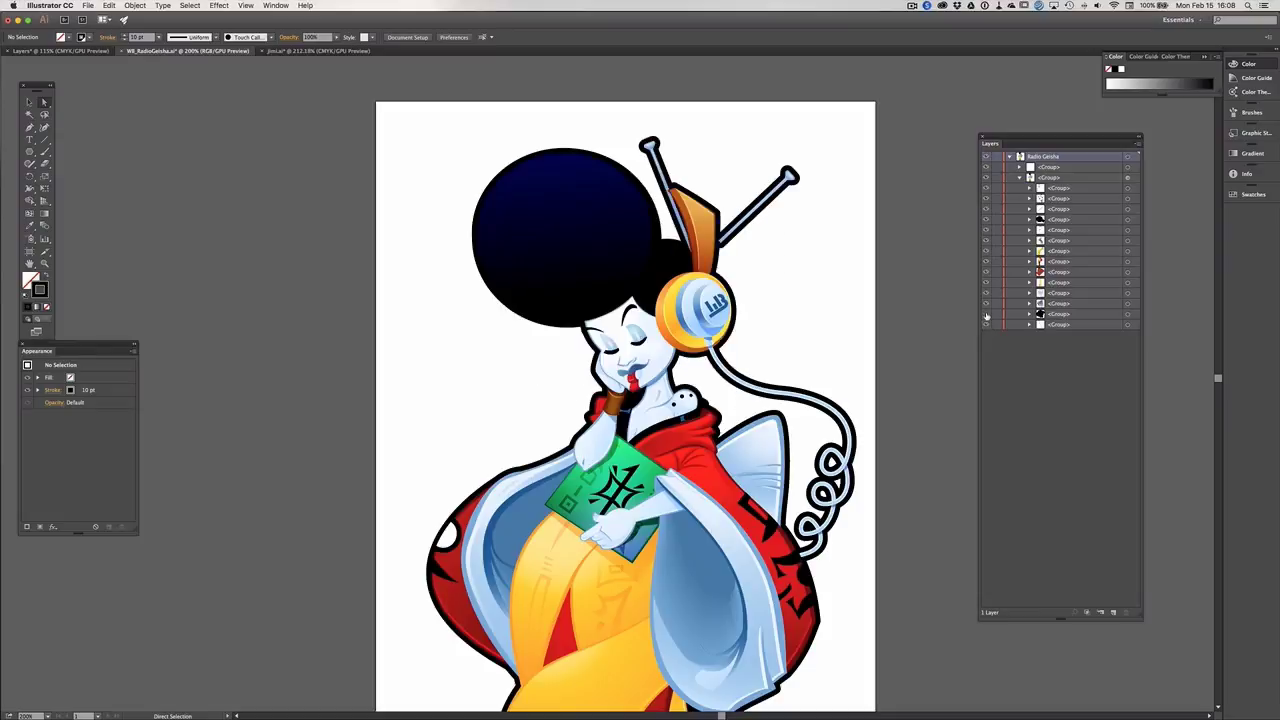
pyautogui.click(987, 304)
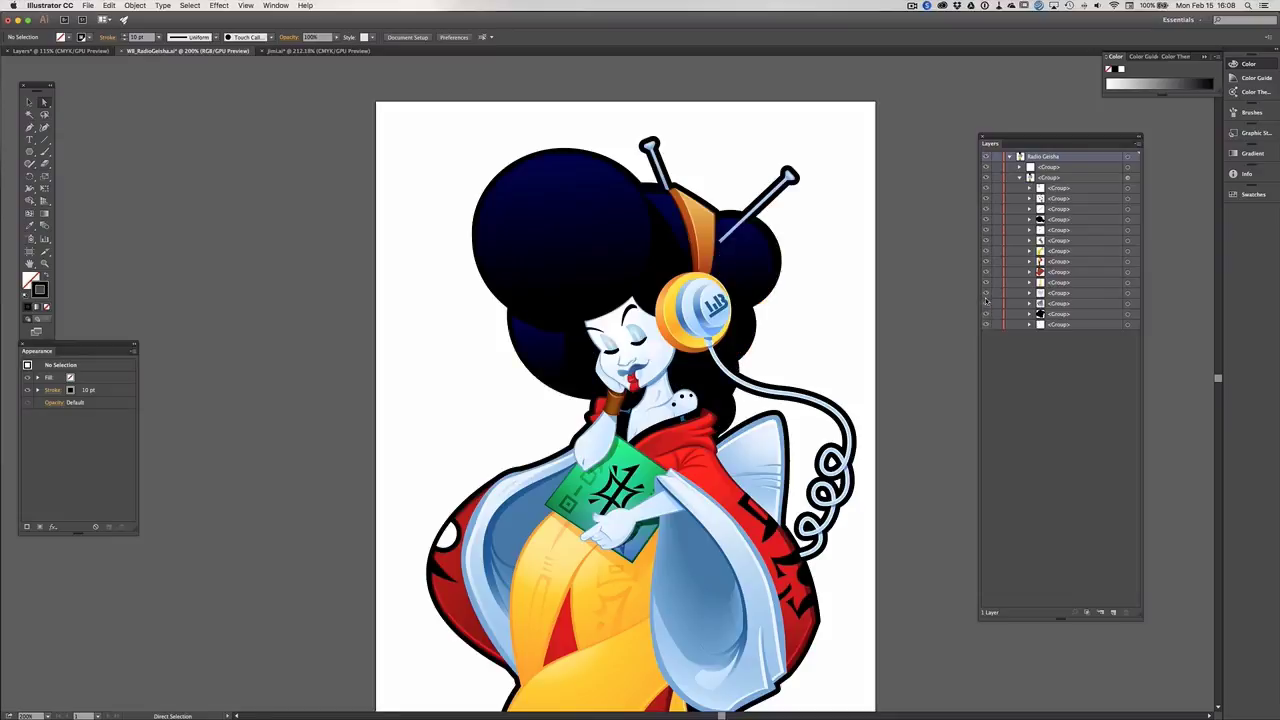
pyautogui.click(987, 304)
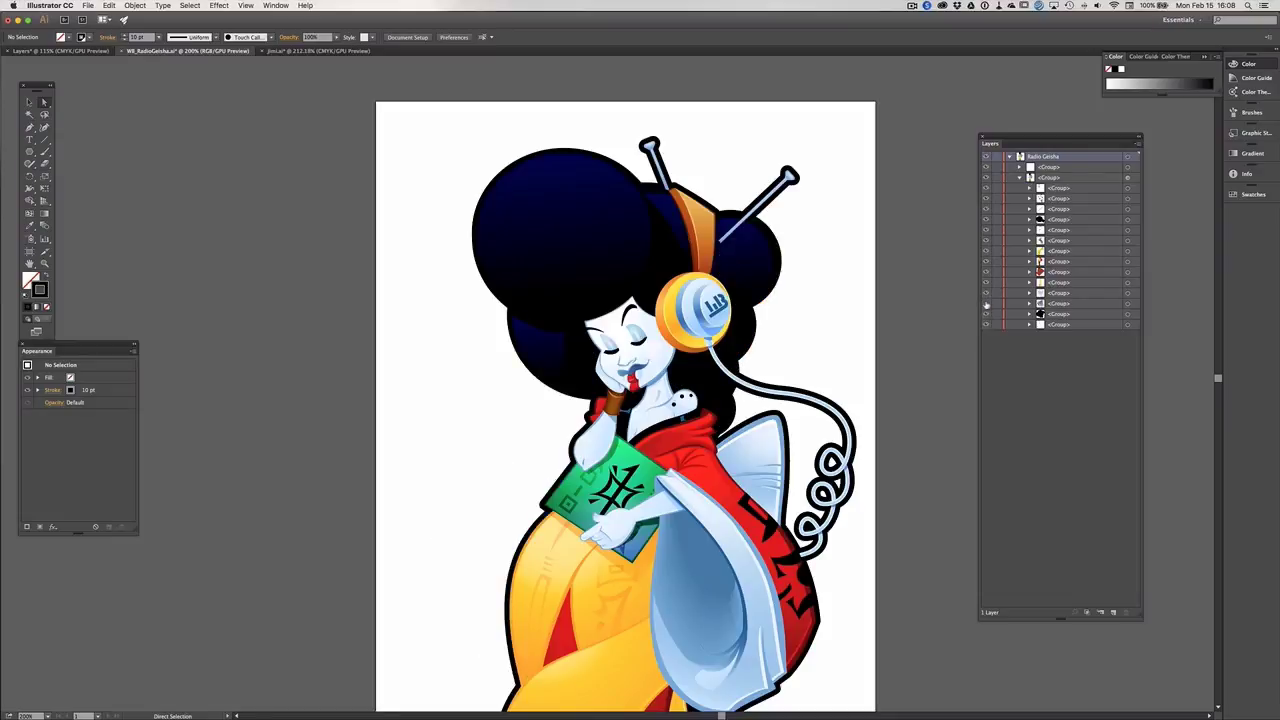
pyautogui.click(987, 304)
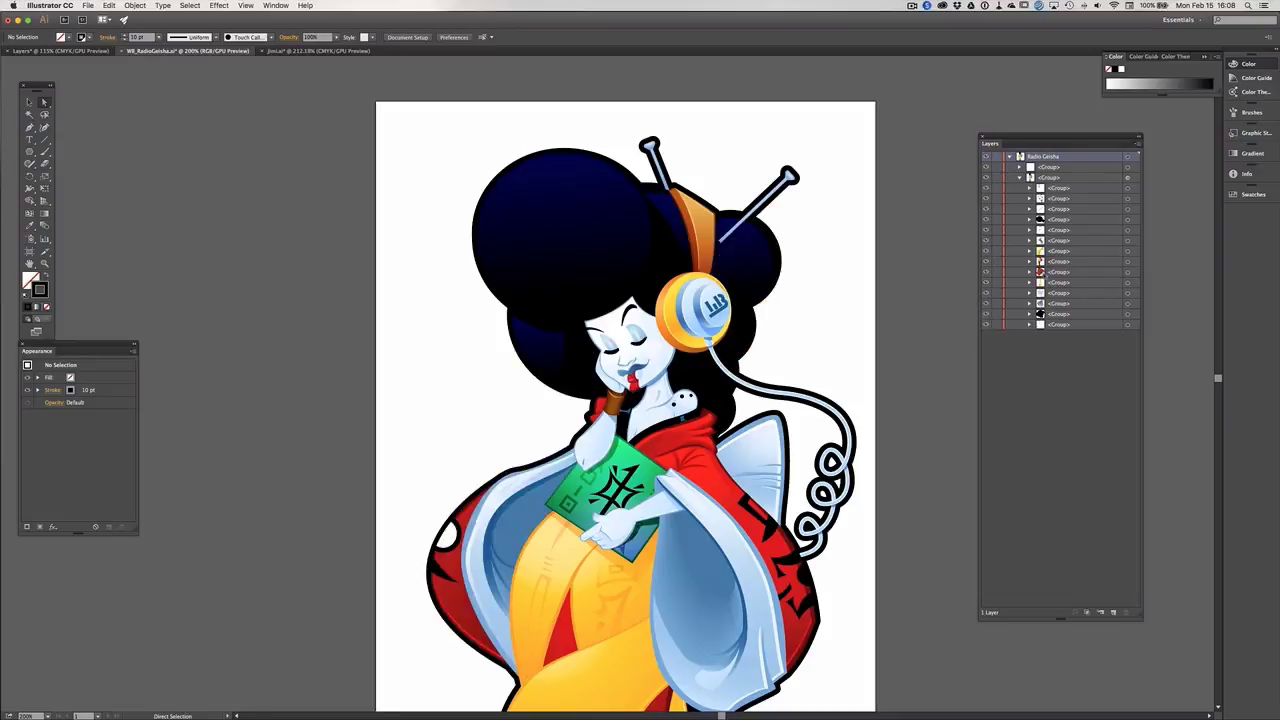
pyautogui.click(986, 203)
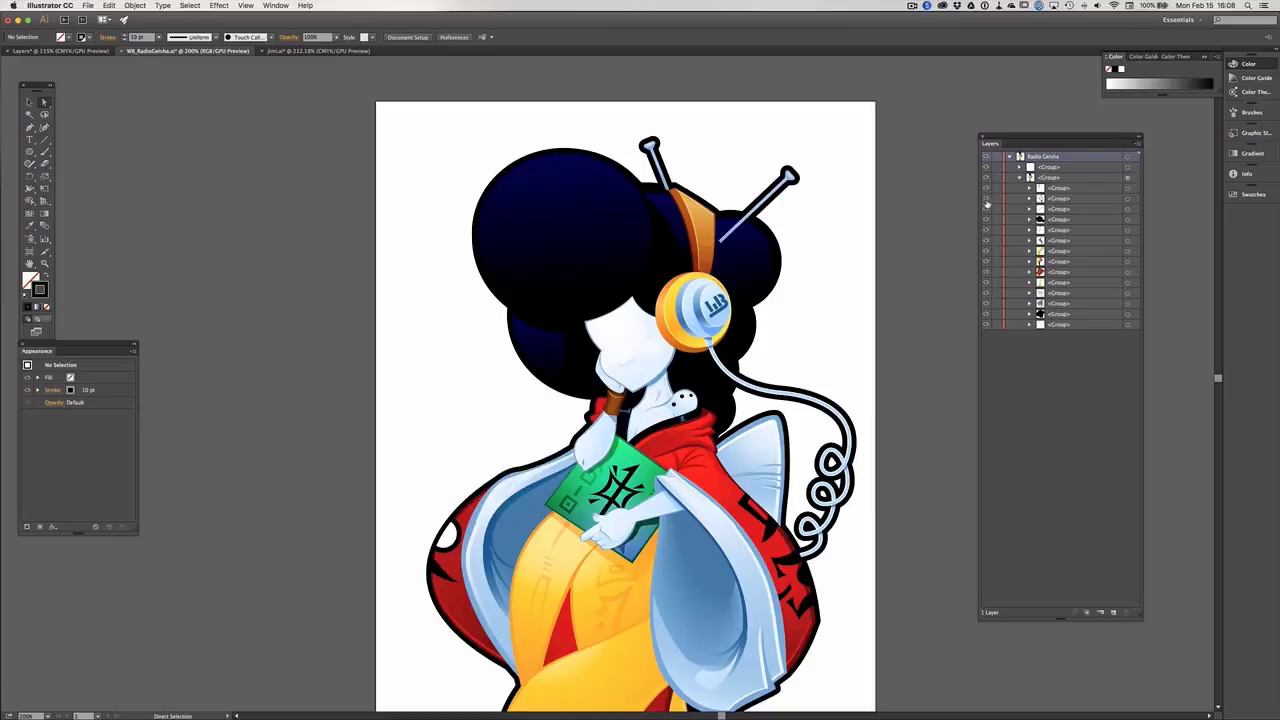
pyautogui.click(987, 203)
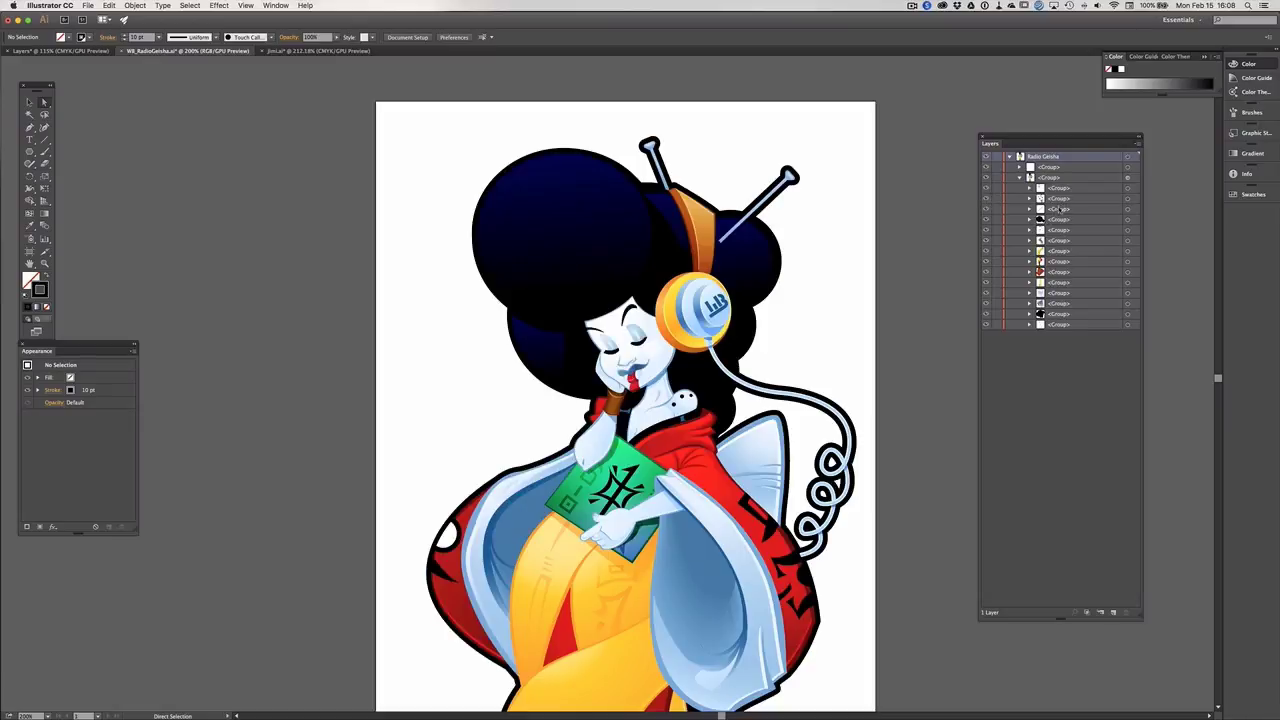
# Step: Expand the outer sleeve group to examine its nested subgroups, paths and blend, and collapse them all again
pyautogui.click(1058, 208)
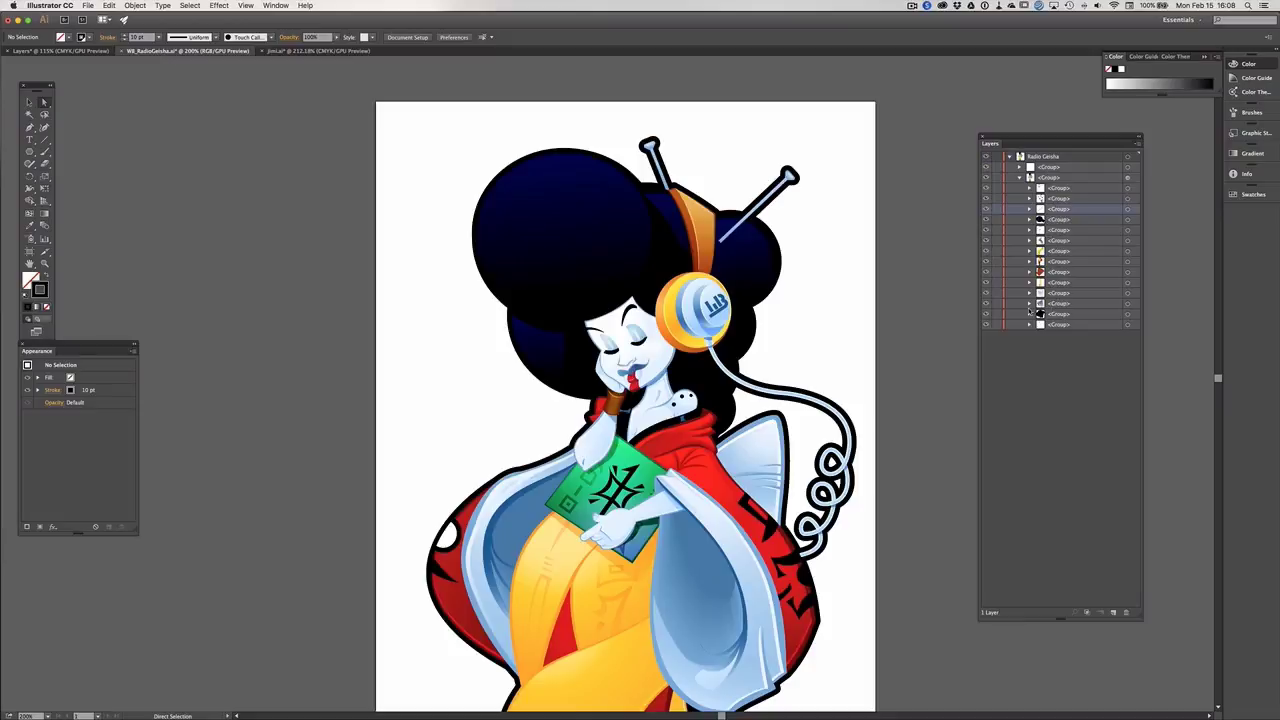
pyautogui.click(1030, 305)
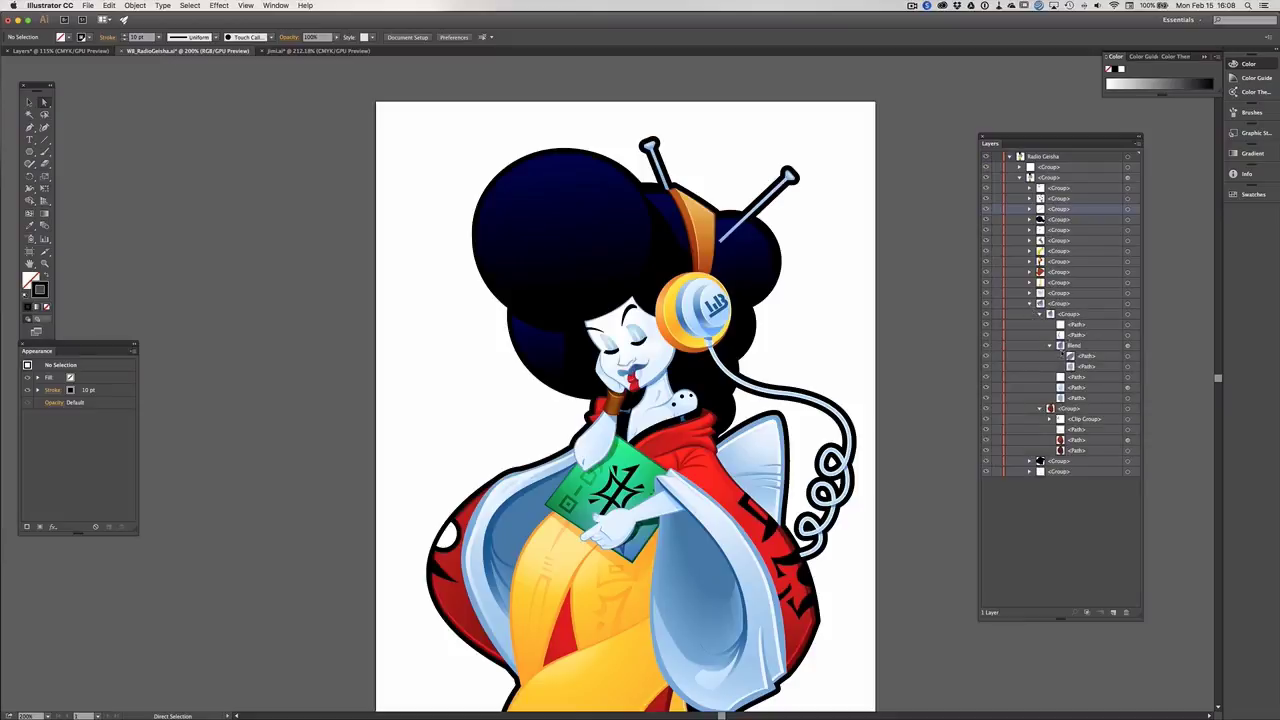
pyautogui.click(1050, 346)
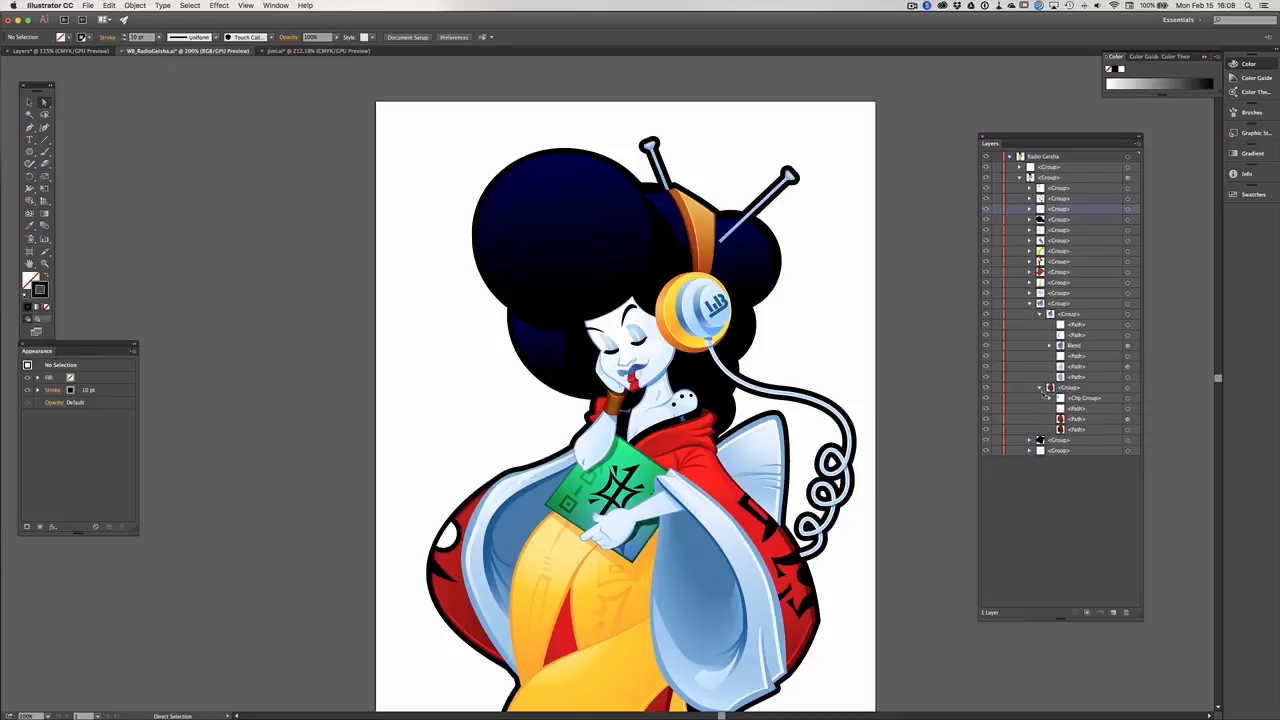
pyautogui.click(1040, 388)
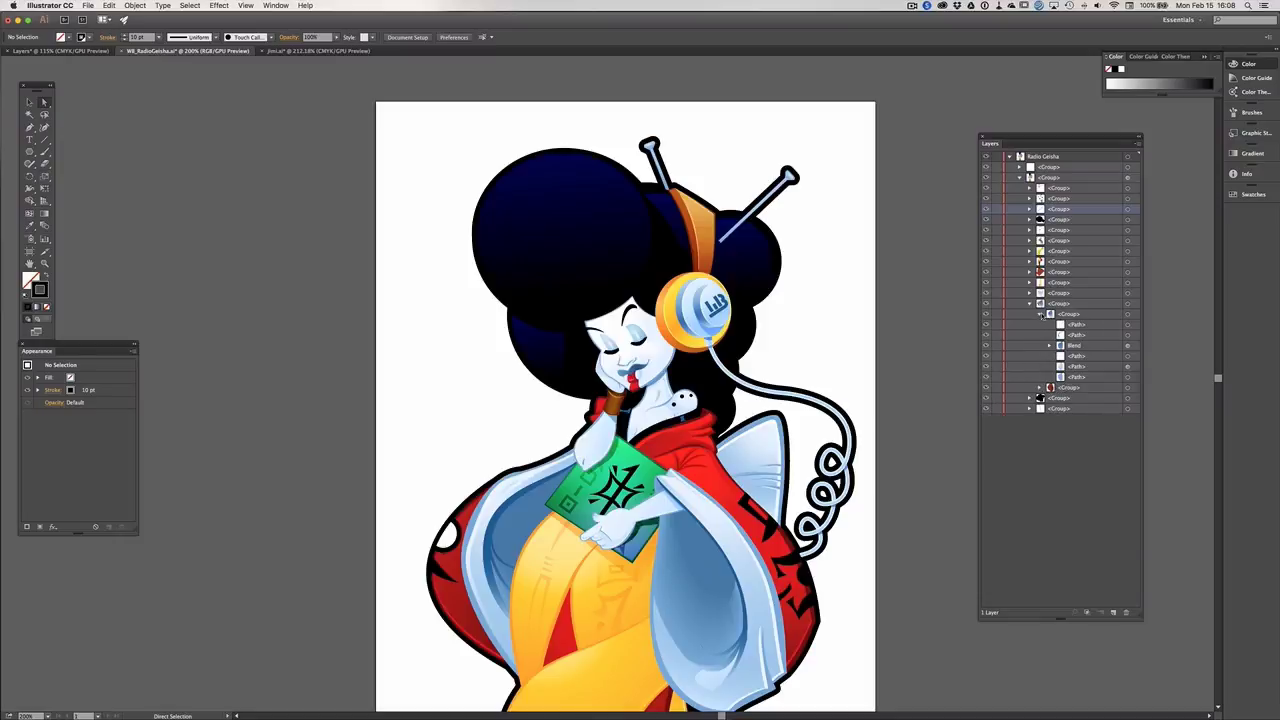
pyautogui.click(1041, 314)
pyautogui.click(1030, 304)
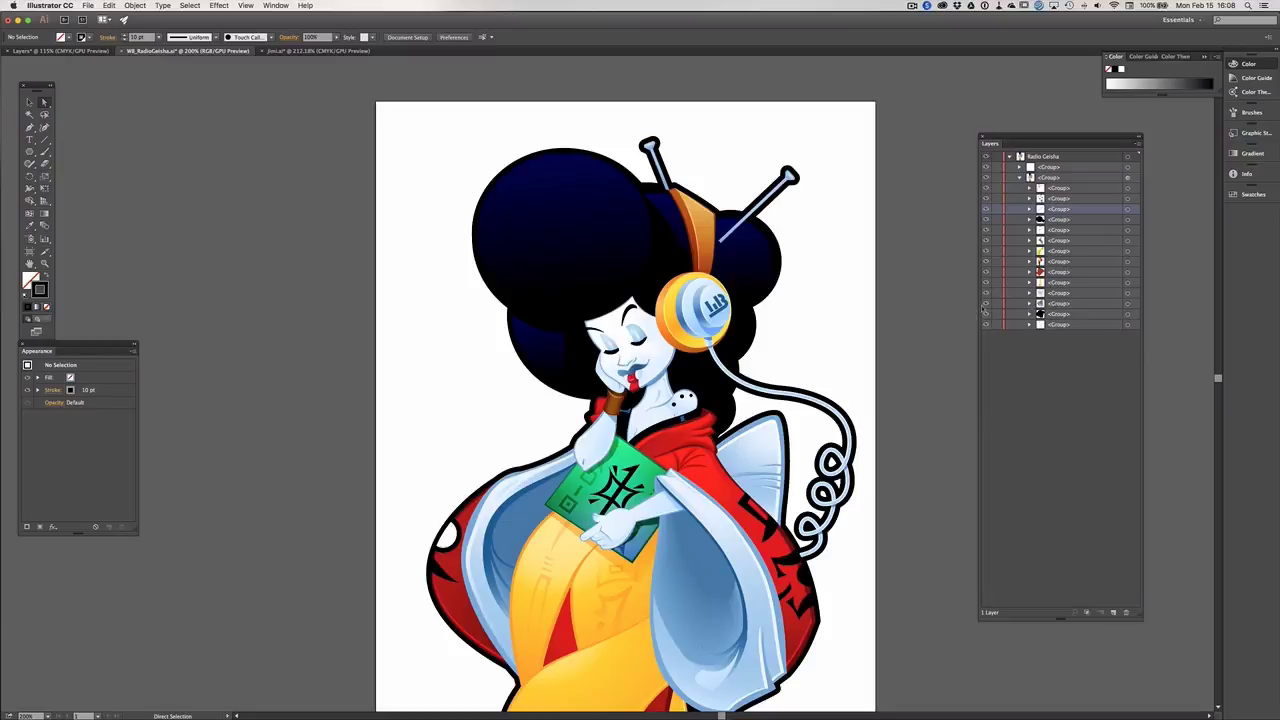
# Step: Hide and show the whole outer sleeve group, and expand it to do the same with its blue lining subgroup
pyautogui.click(986, 309)
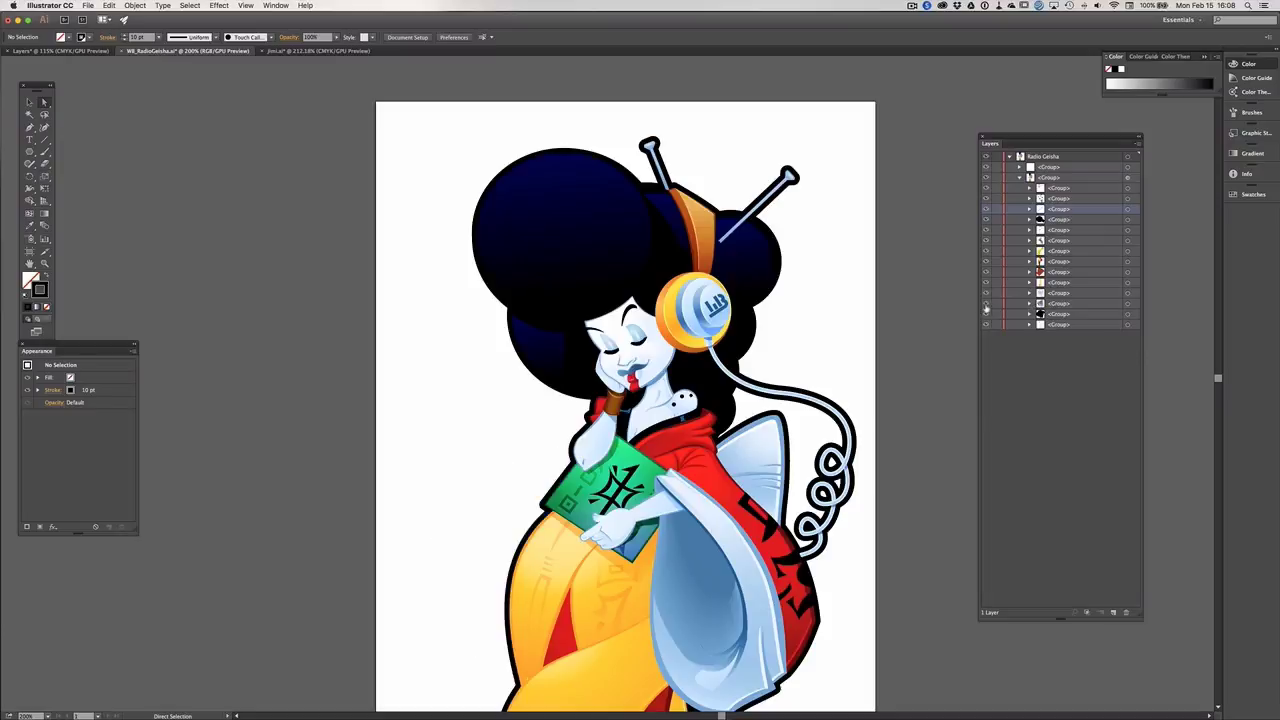
pyautogui.click(986, 309)
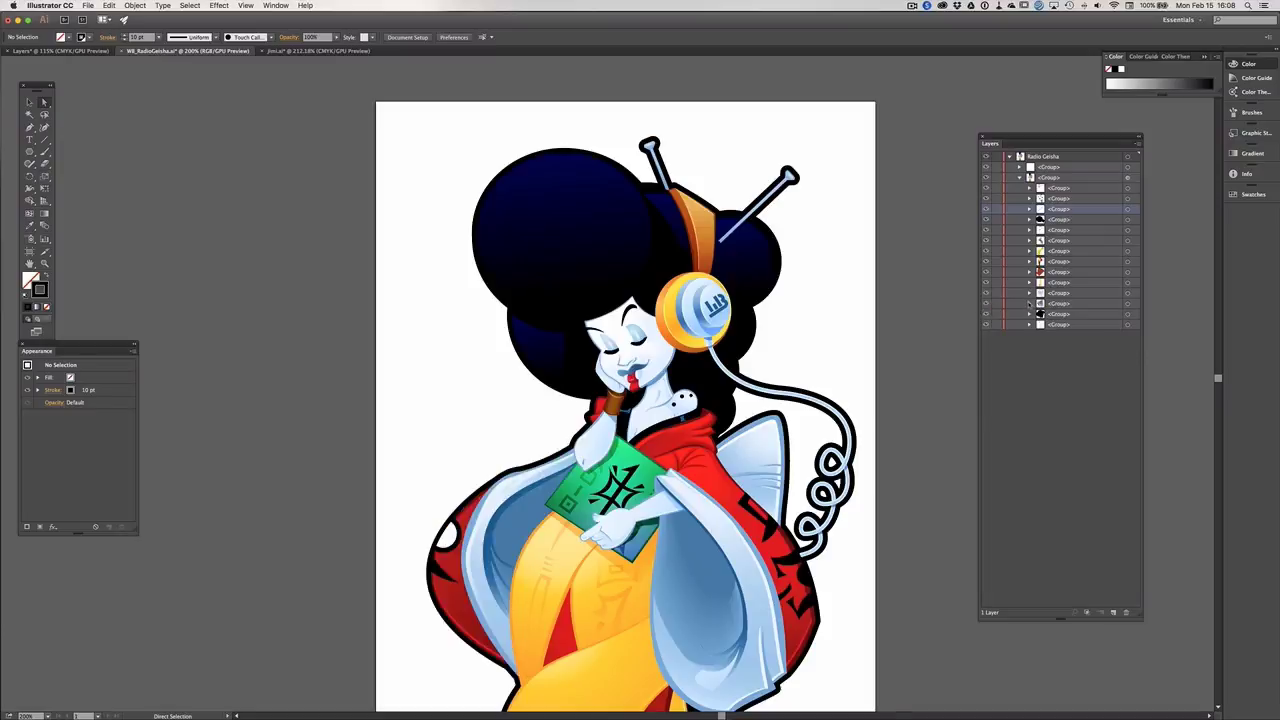
pyautogui.click(1029, 303)
pyautogui.click(1062, 316)
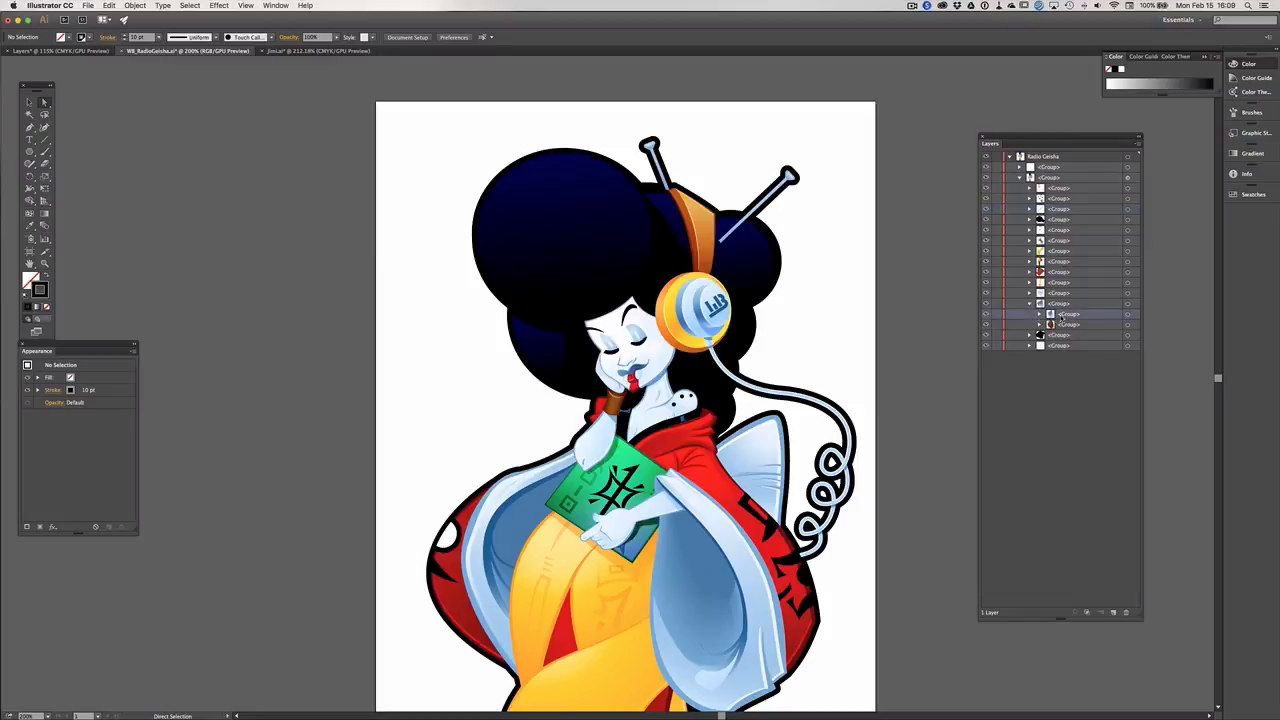
pyautogui.click(986, 316)
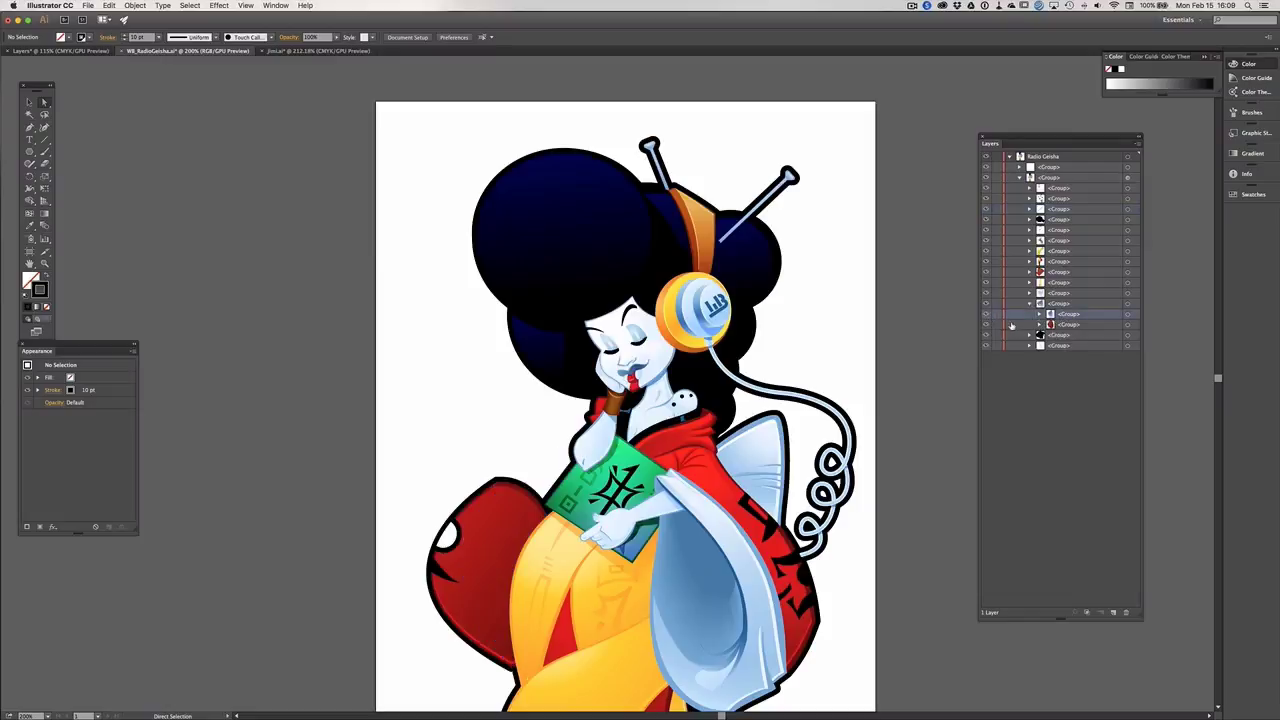
pyautogui.click(986, 316)
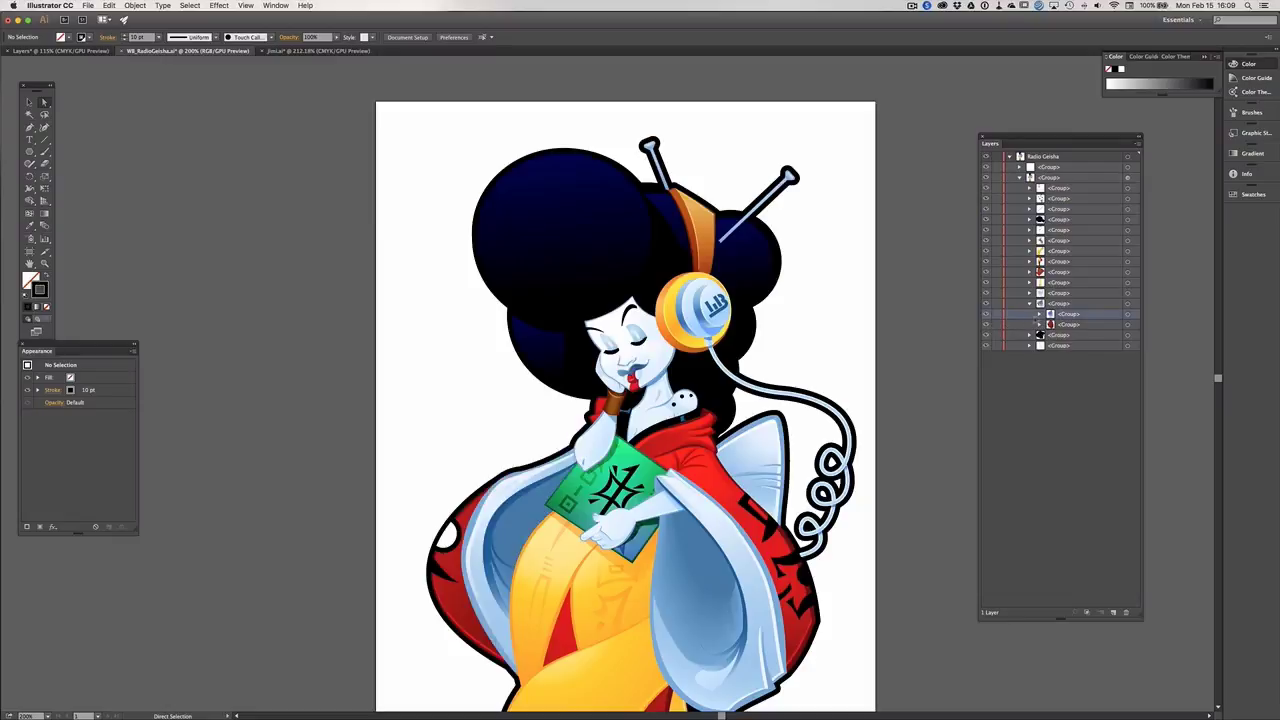
# Step: Expand the blue lining subgroup, target its lowest path to locate it on the artwork, and collapse the sleeve group
pyautogui.click(1040, 314)
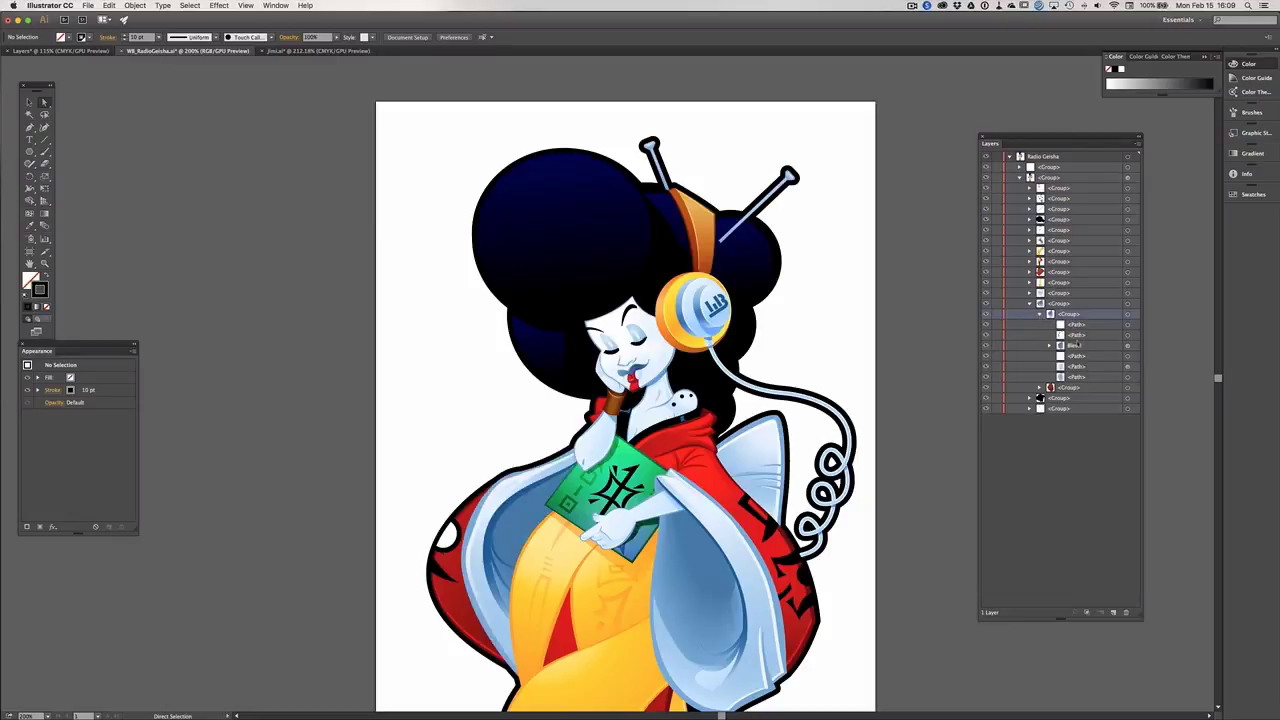
pyautogui.click(1068, 378)
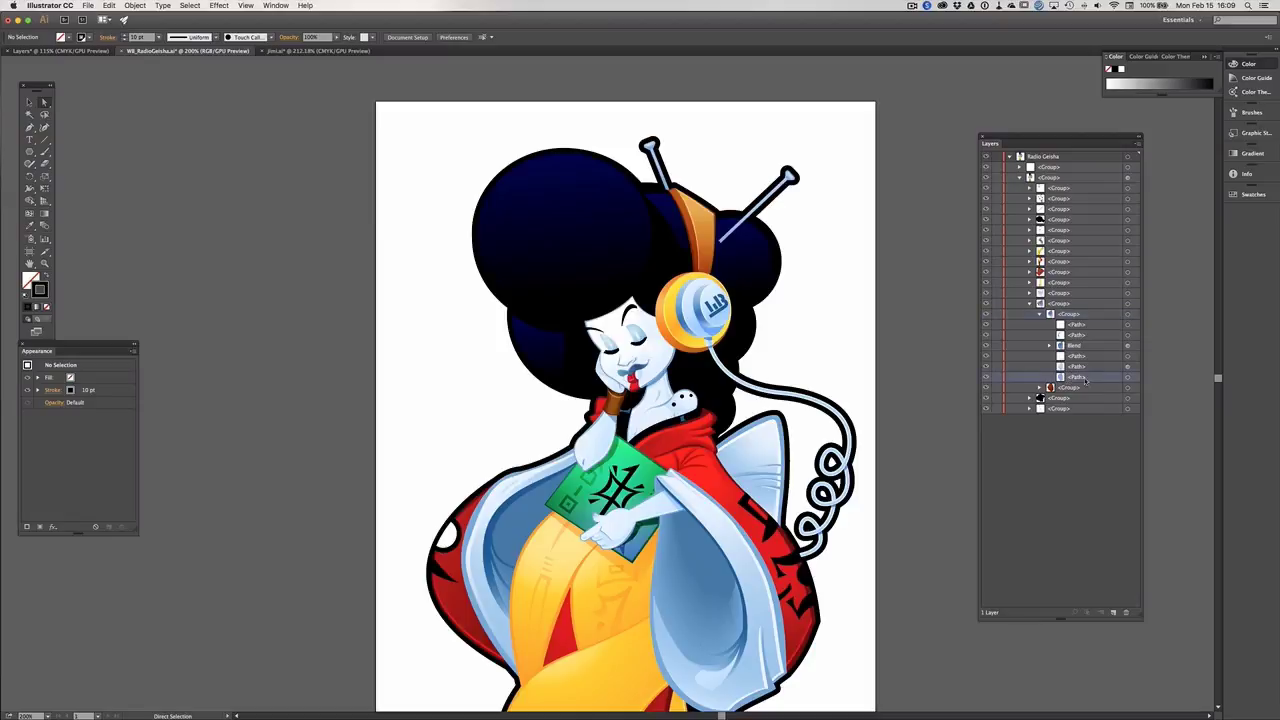
pyautogui.click(1126, 378)
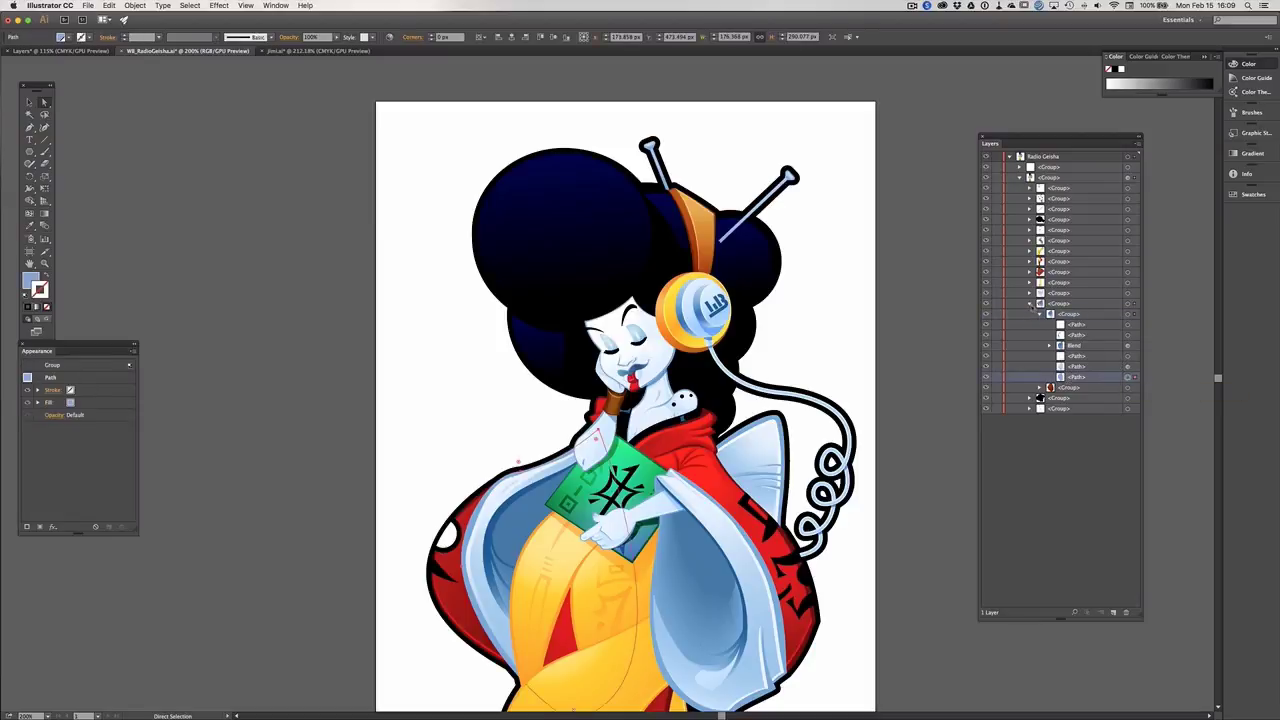
pyautogui.click(1030, 304)
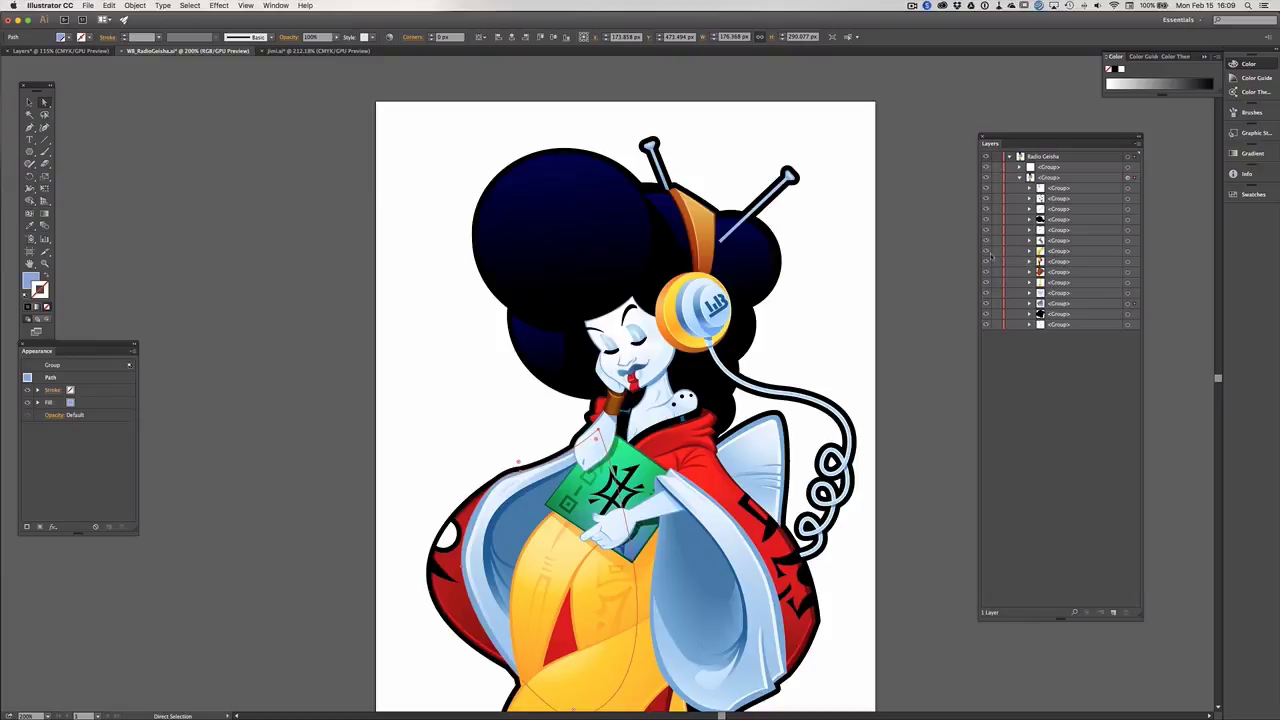
# Step: Lock every nested group except the kimono body group, and hide and show that group to identify its artwork
pyautogui.moveTo(997, 273); pyautogui.dragTo(1003, 201)
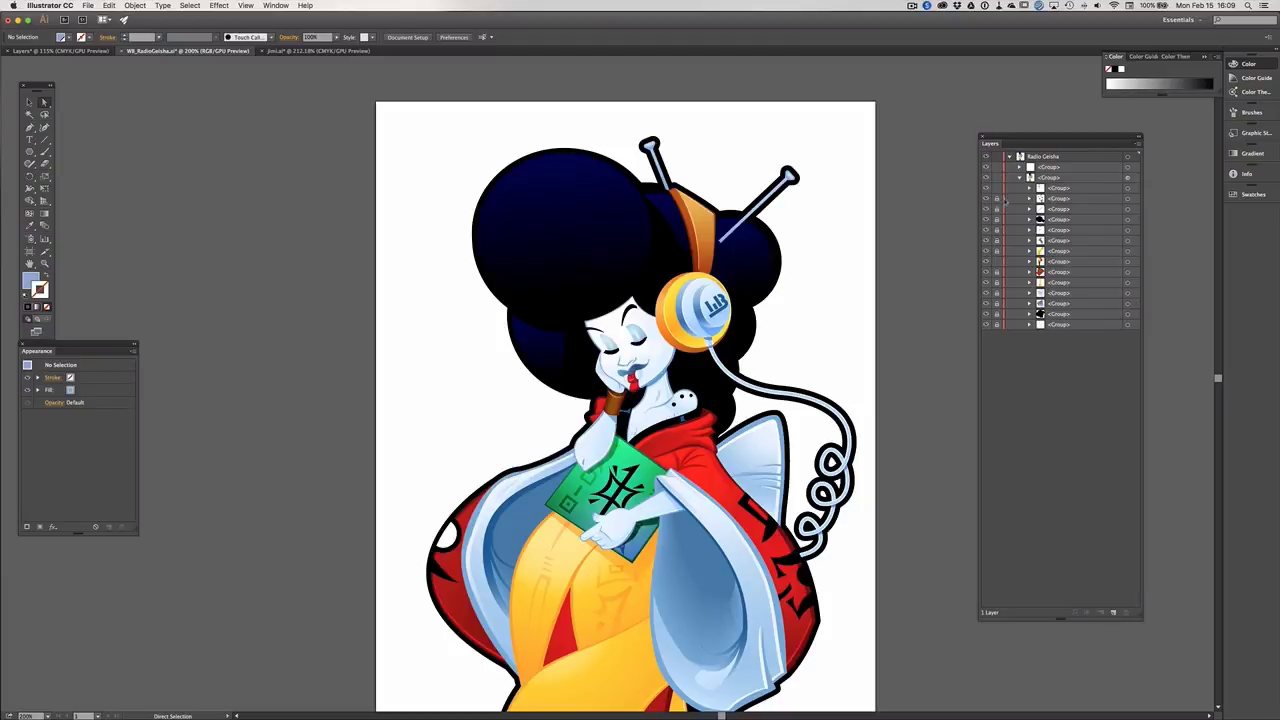
pyautogui.click(986, 266)
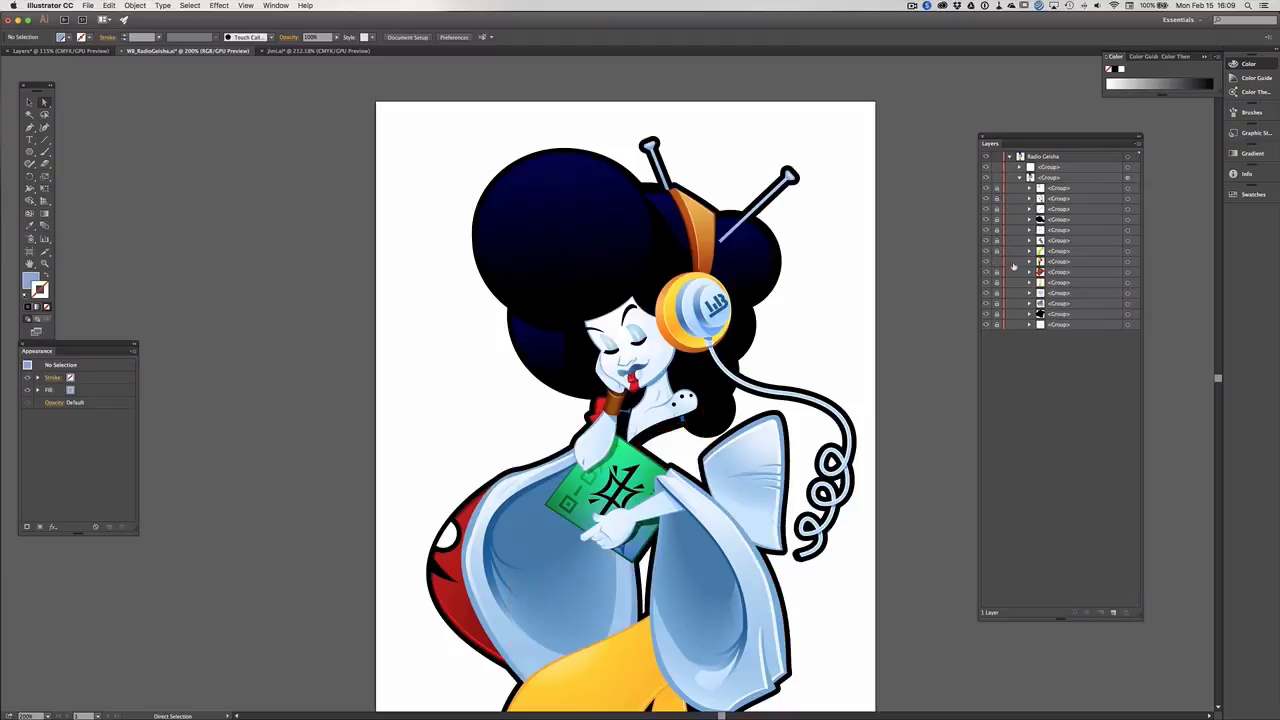
pyautogui.click(986, 262)
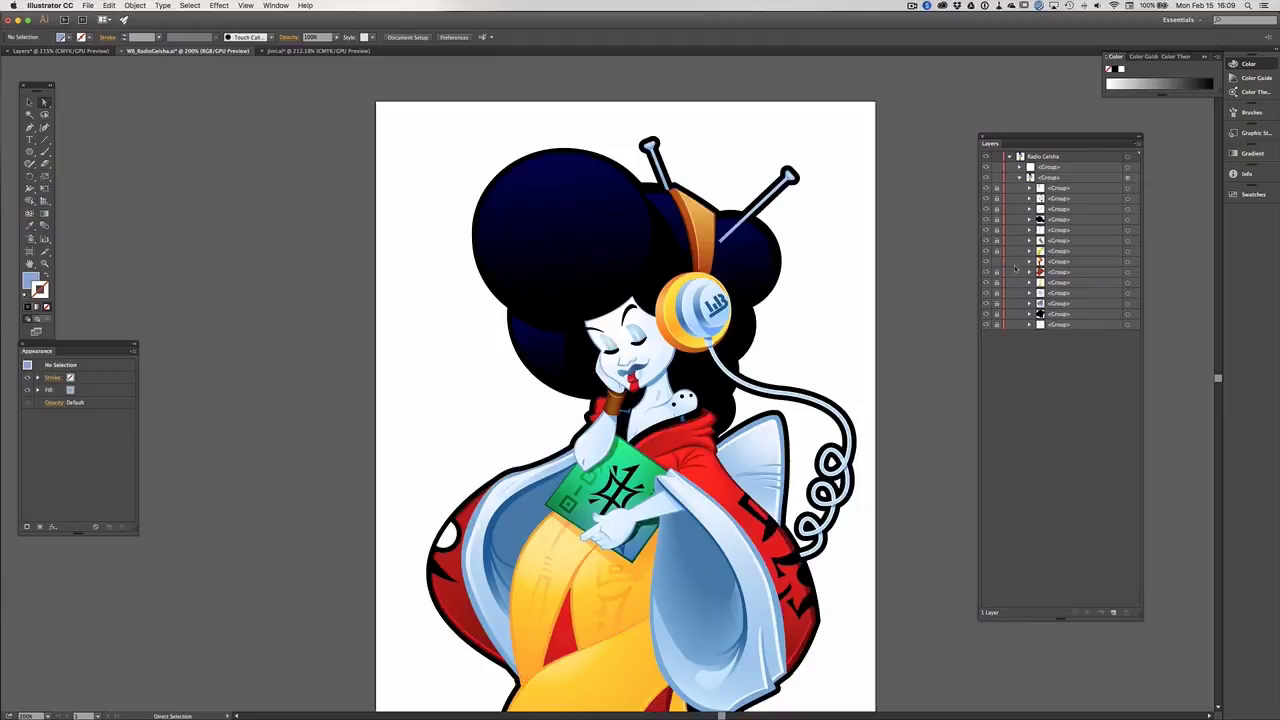
# Step: Expand the kimono body group, target each of its three subgroups in turn to locate them, and collapse it again
pyautogui.click(1029, 262)
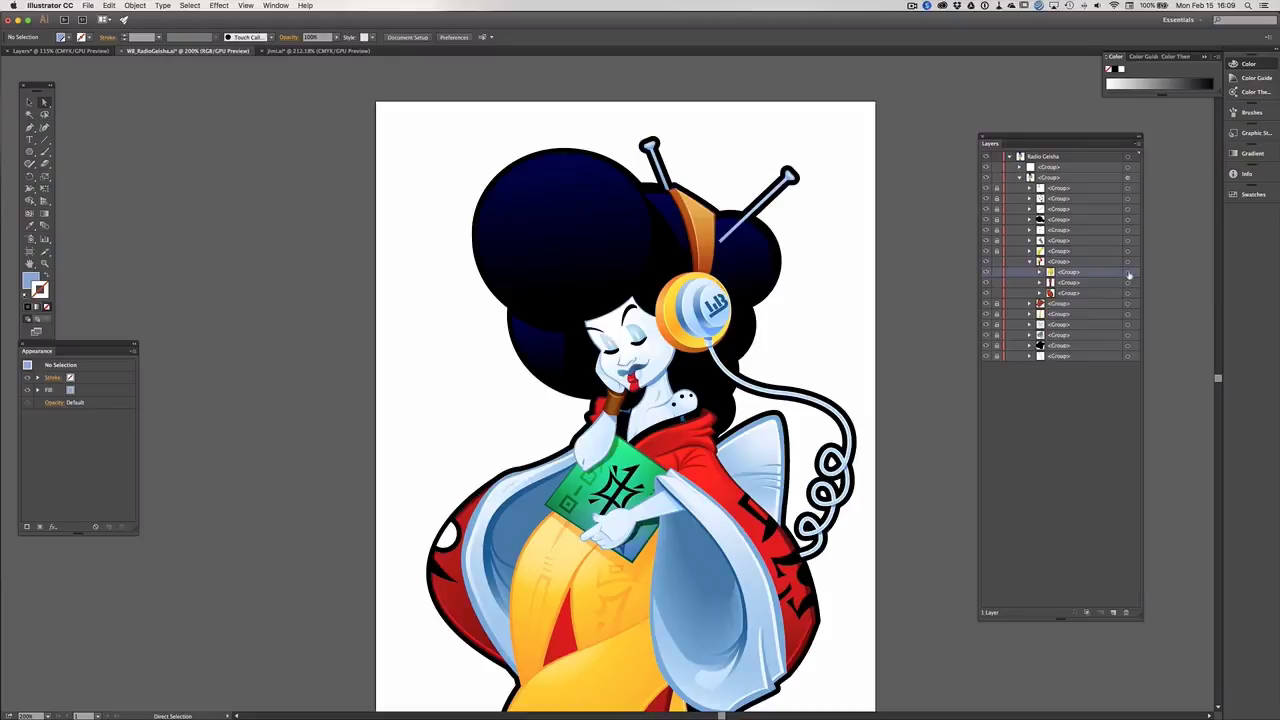
pyautogui.click(1129, 272)
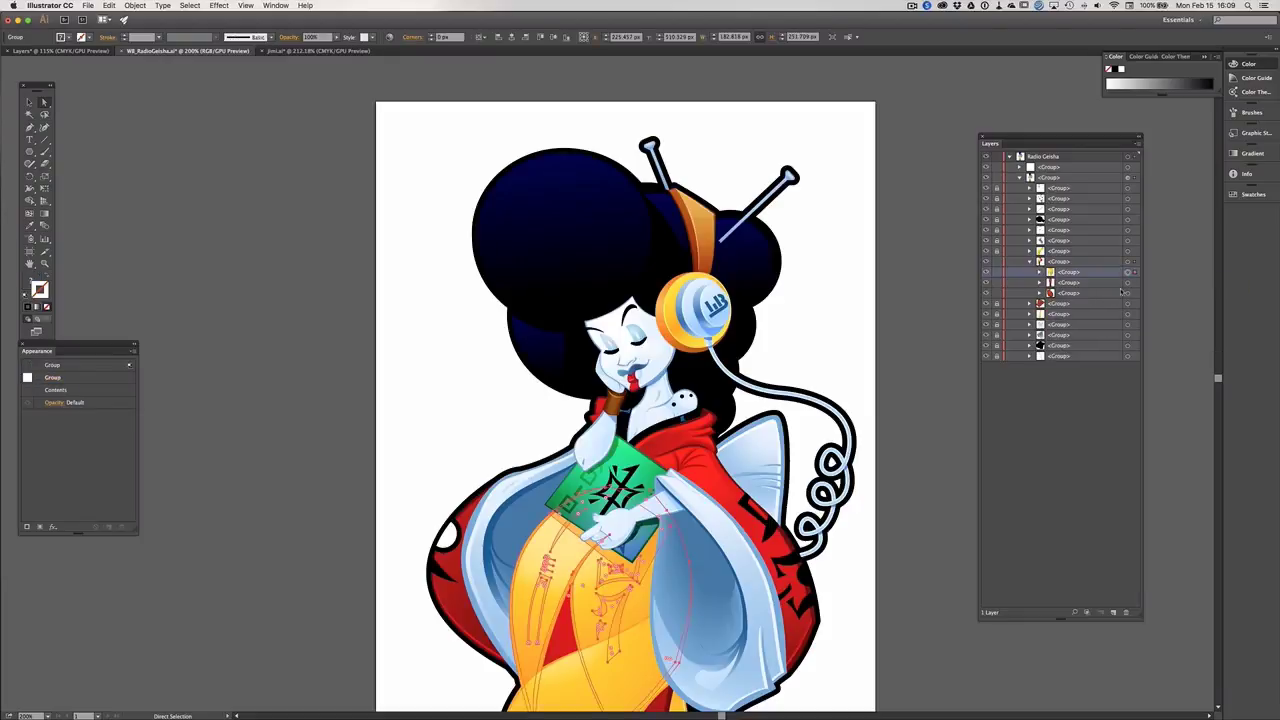
pyautogui.click(1129, 284)
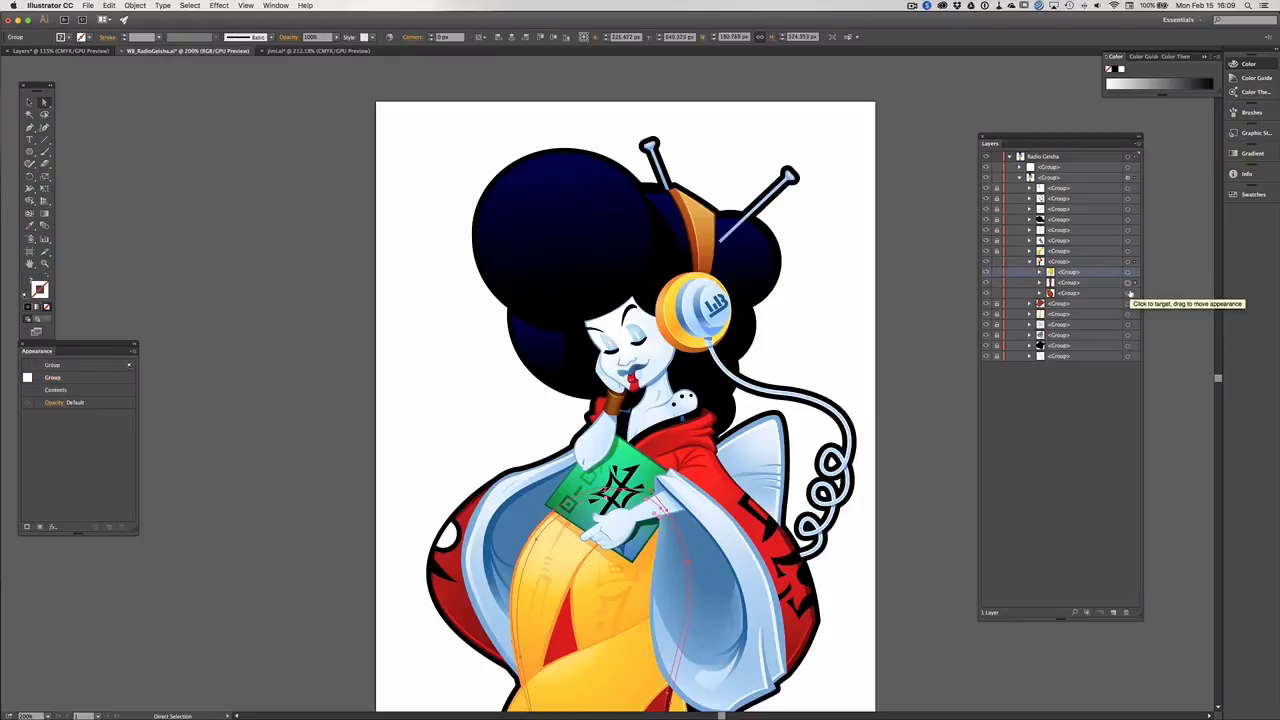
pyautogui.click(1129, 293)
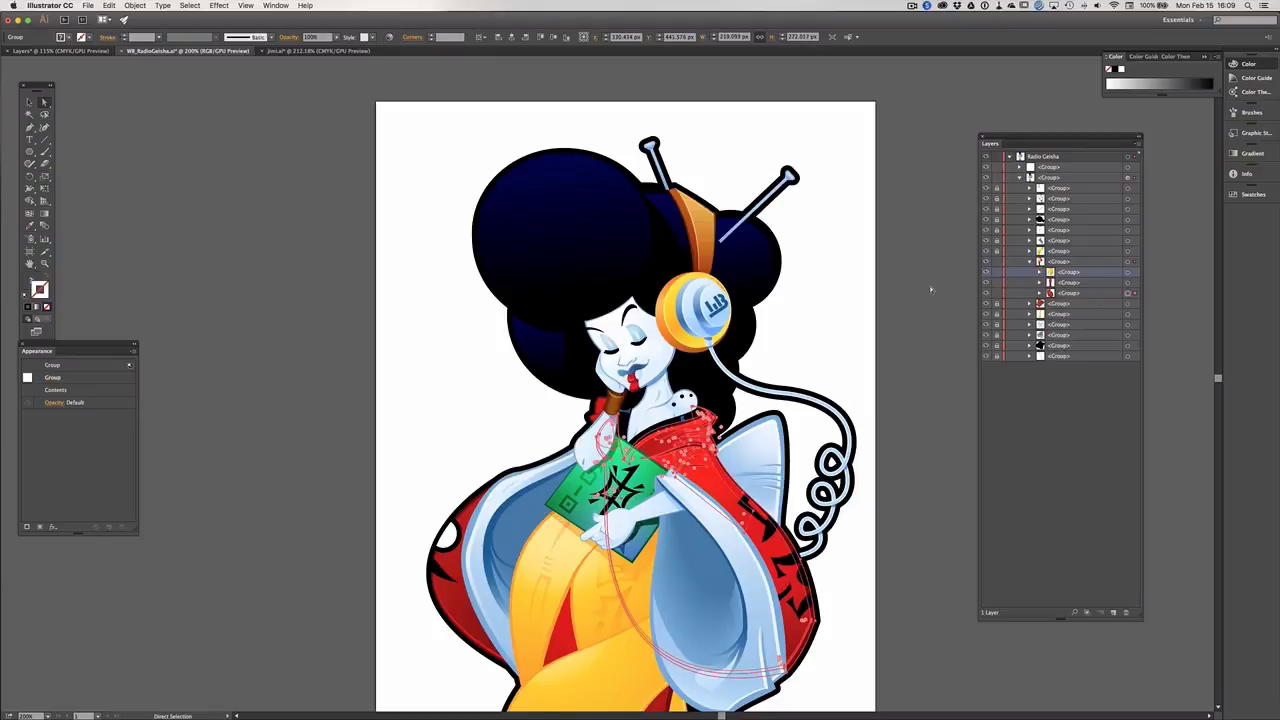
pyautogui.click(1029, 261)
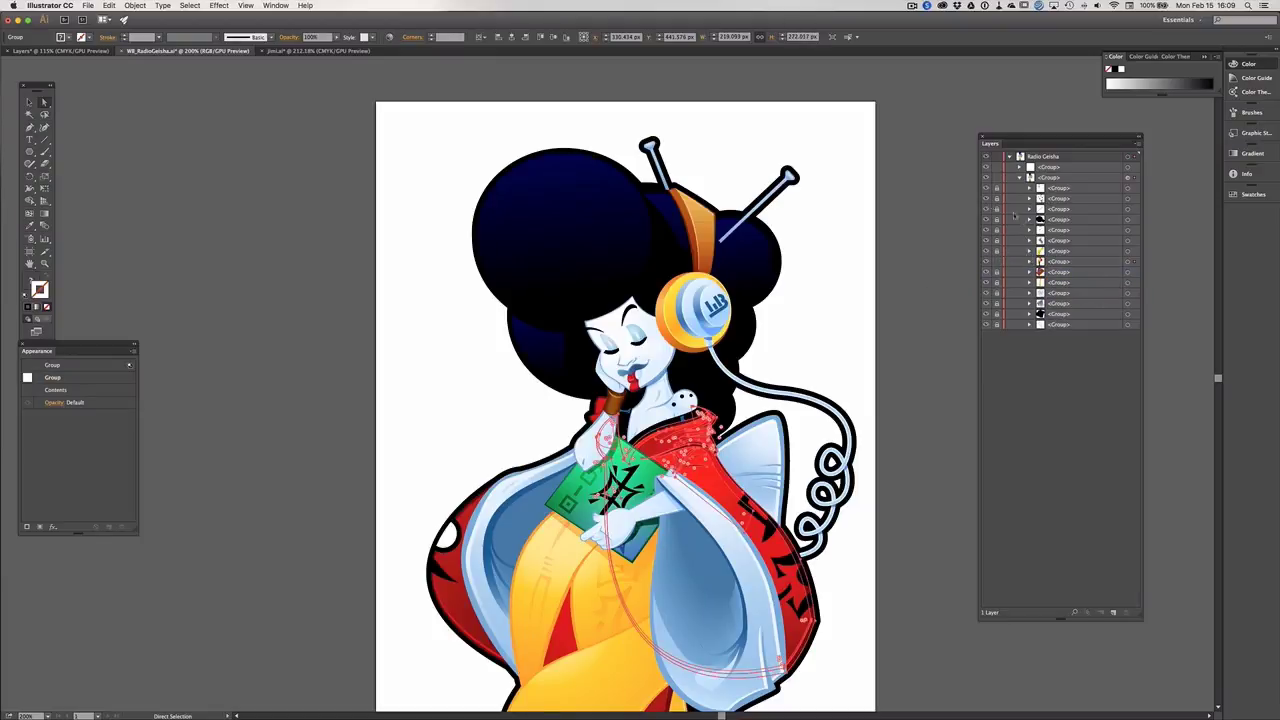
# Step: Unlock all the nested groups, collapse their parent group and target the whole figure group
pyautogui.moveTo(995, 190); pyautogui.dragTo(1003, 325)
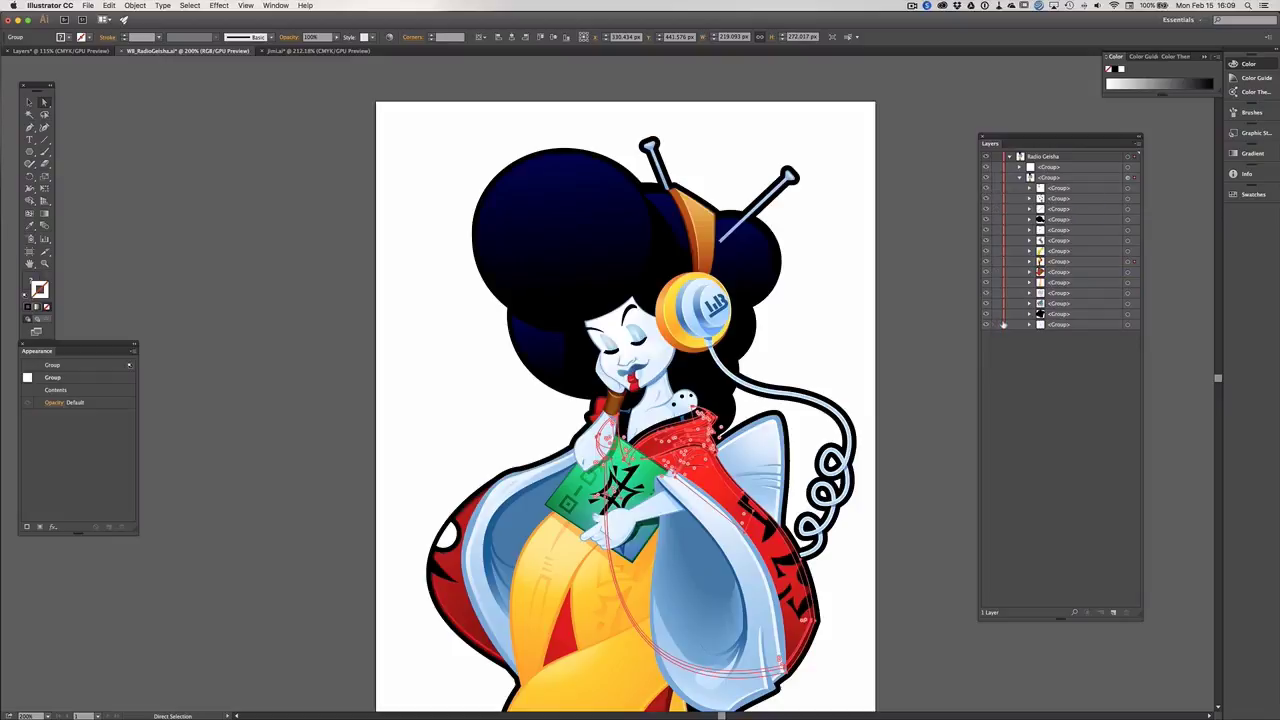
pyautogui.click(1020, 177)
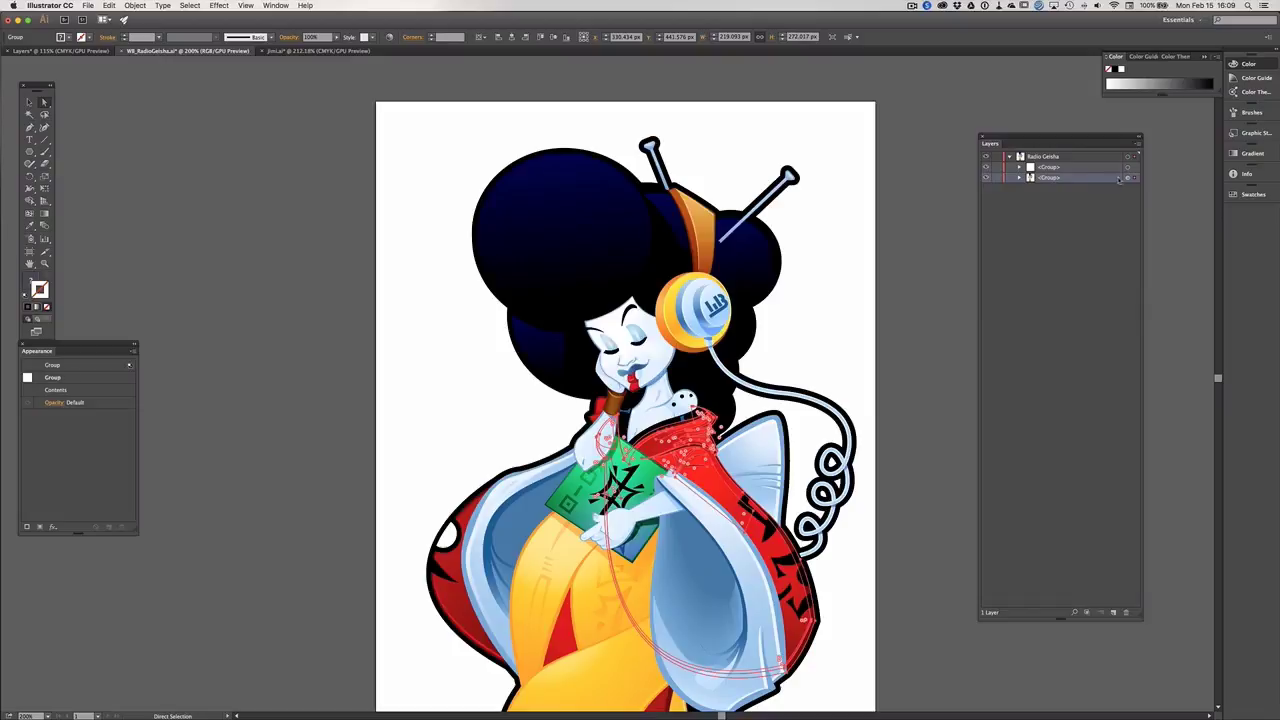
pyautogui.click(1128, 178)
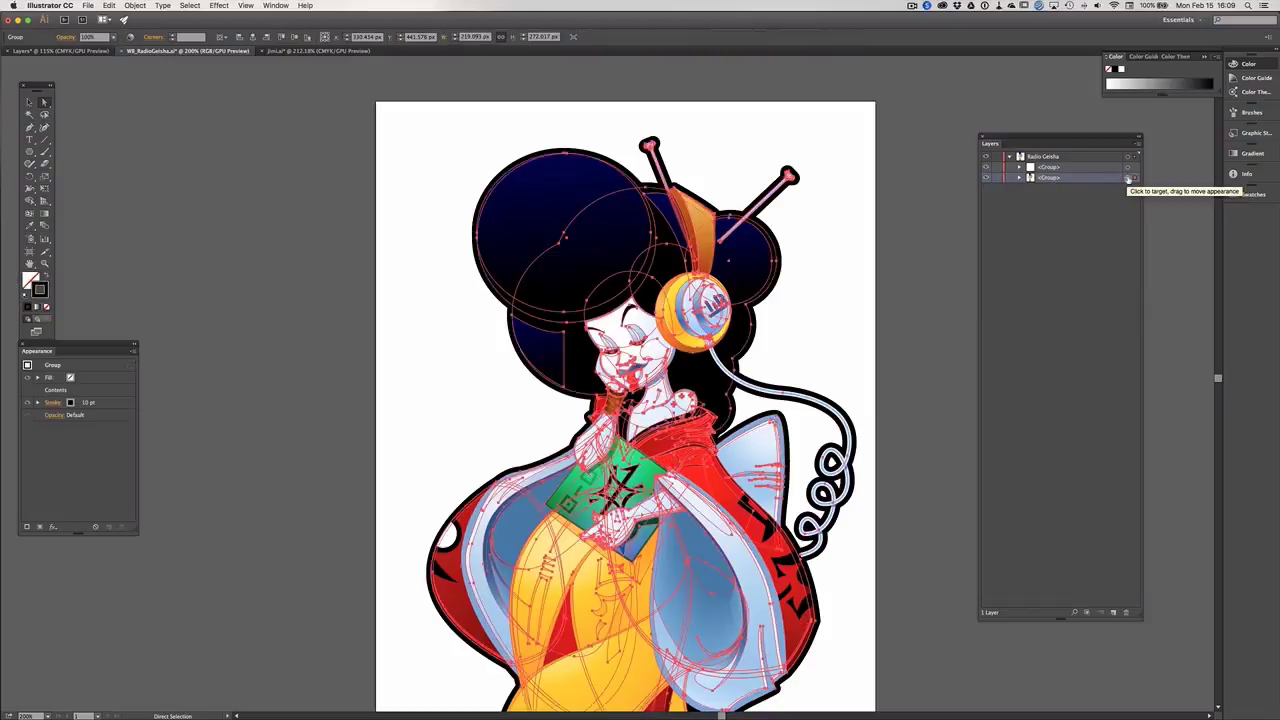
# Step: Move the Appearance panel closer to the artwork and hide the 10 pt stroke applied to the whole figure group
pyautogui.click(1020, 177)
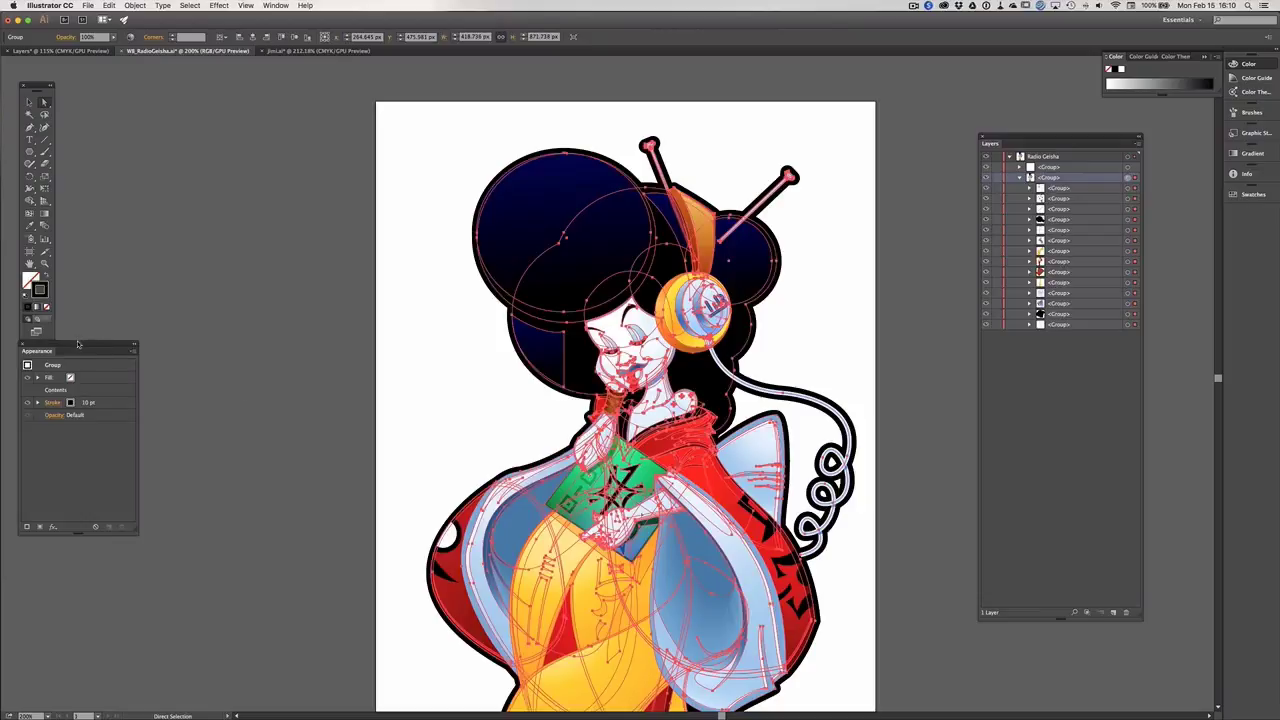
pyautogui.moveTo(80, 346); pyautogui.dragTo(155, 371)
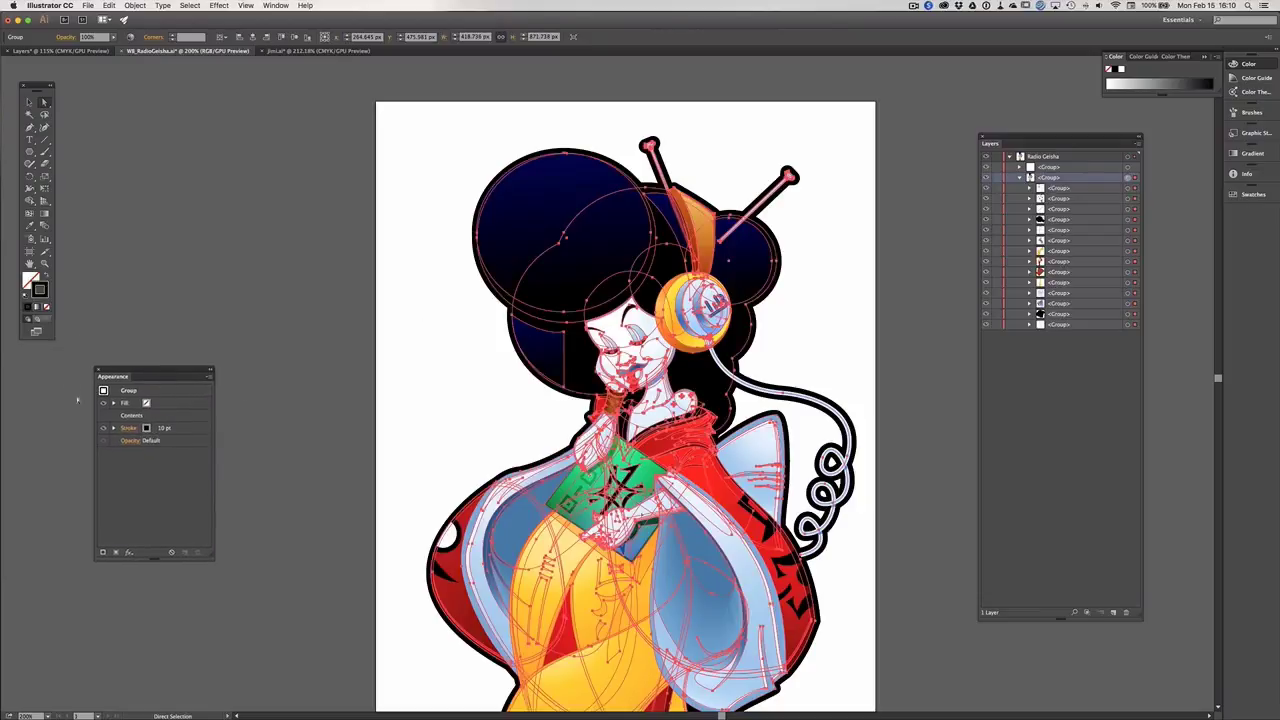
pyautogui.click(104, 429)
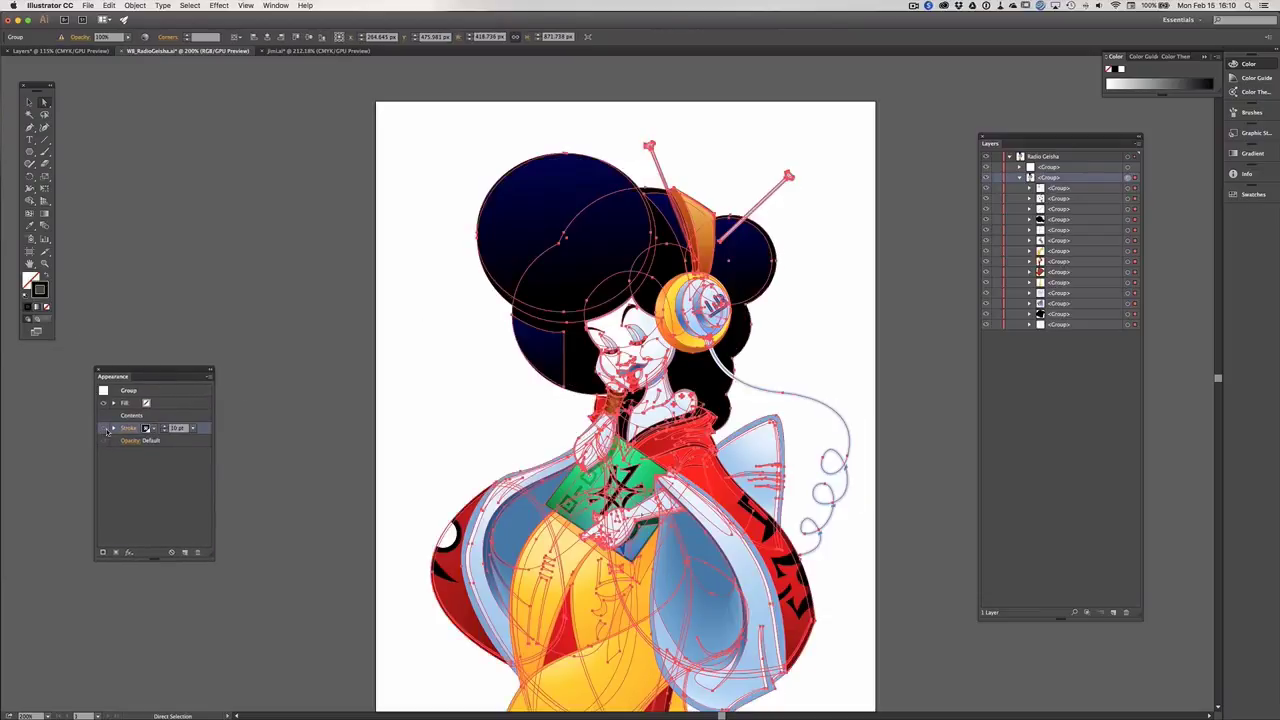
# Step: View the figure without its outline, target the whole figure group again, and show its 10 pt stroke
pyautogui.click(260, 400)
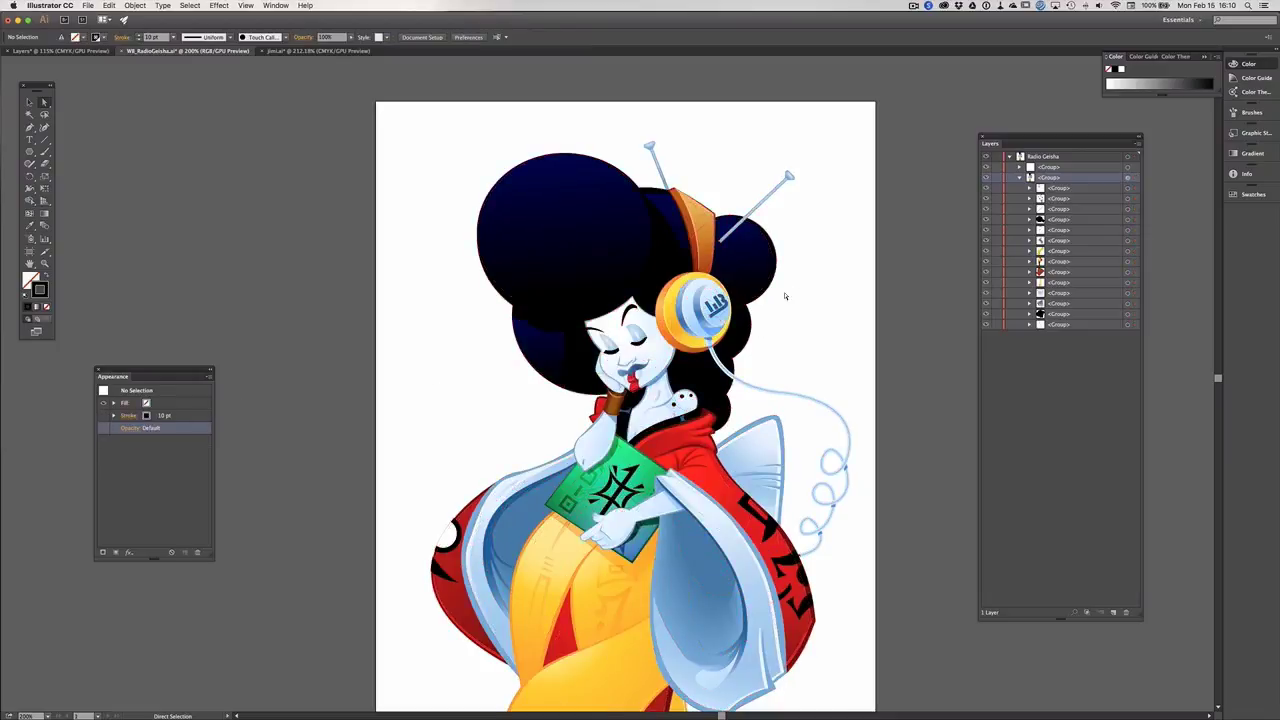
pyautogui.click(1128, 178)
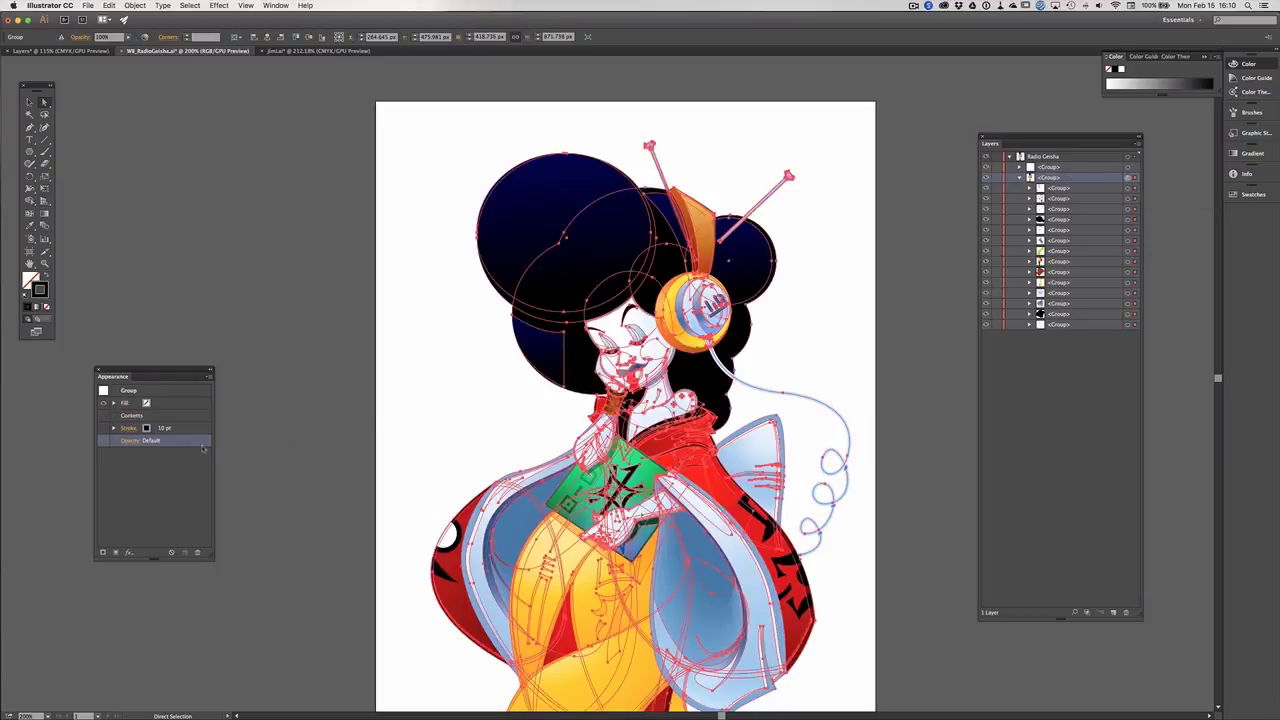
pyautogui.click(106, 429)
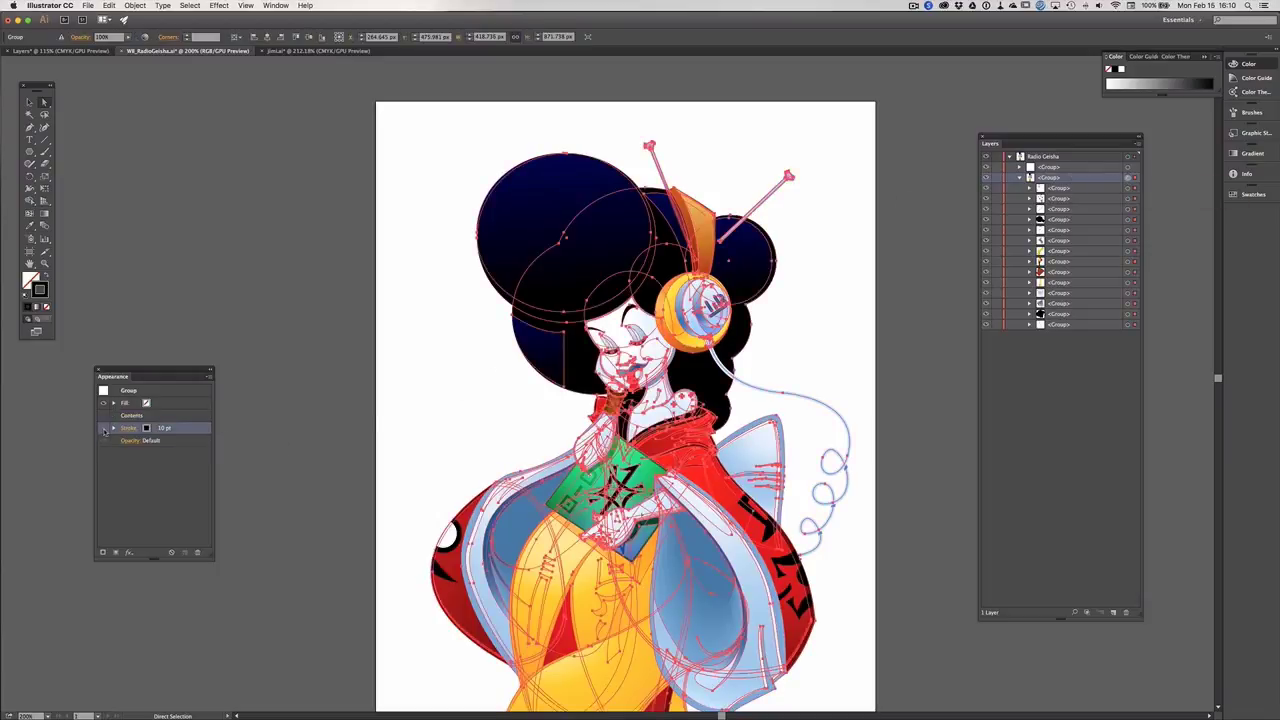
pyautogui.click(106, 430)
pyautogui.click(441, 360)
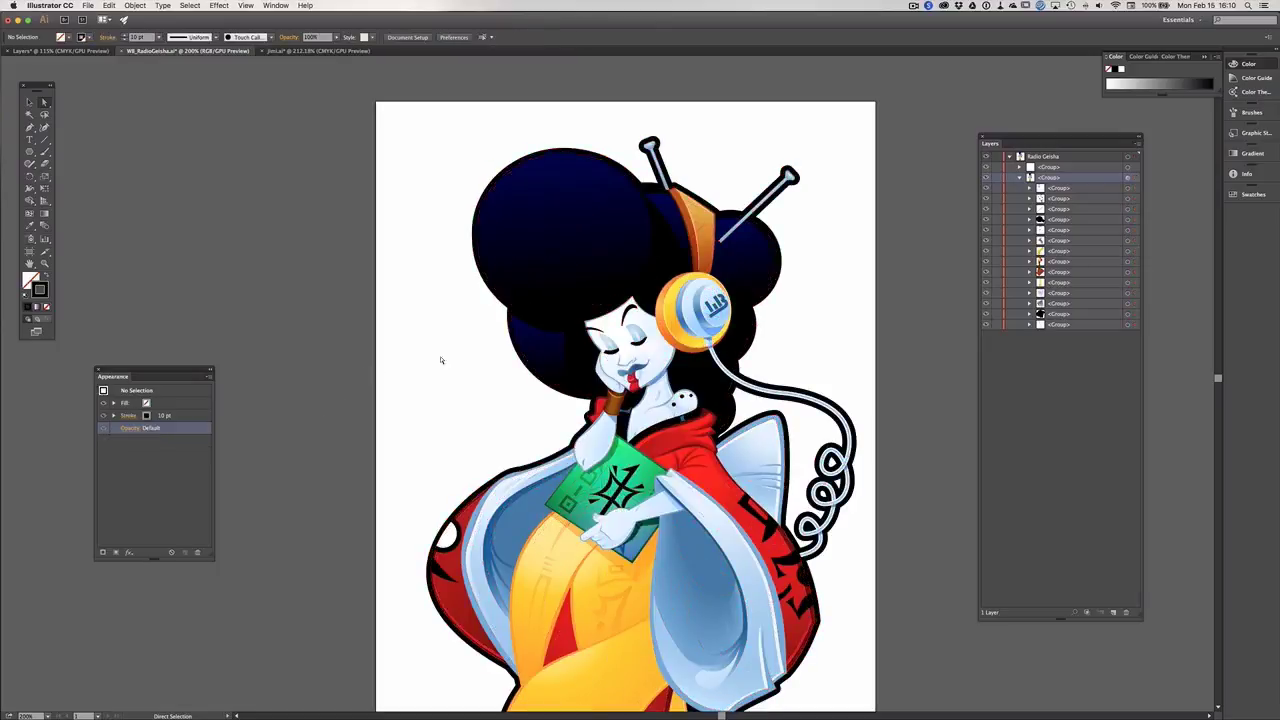
# Step: Target the separate group above the figure group to locate the headphone cord details, deselect it, and collapse the figure group
pyautogui.click(1074, 167)
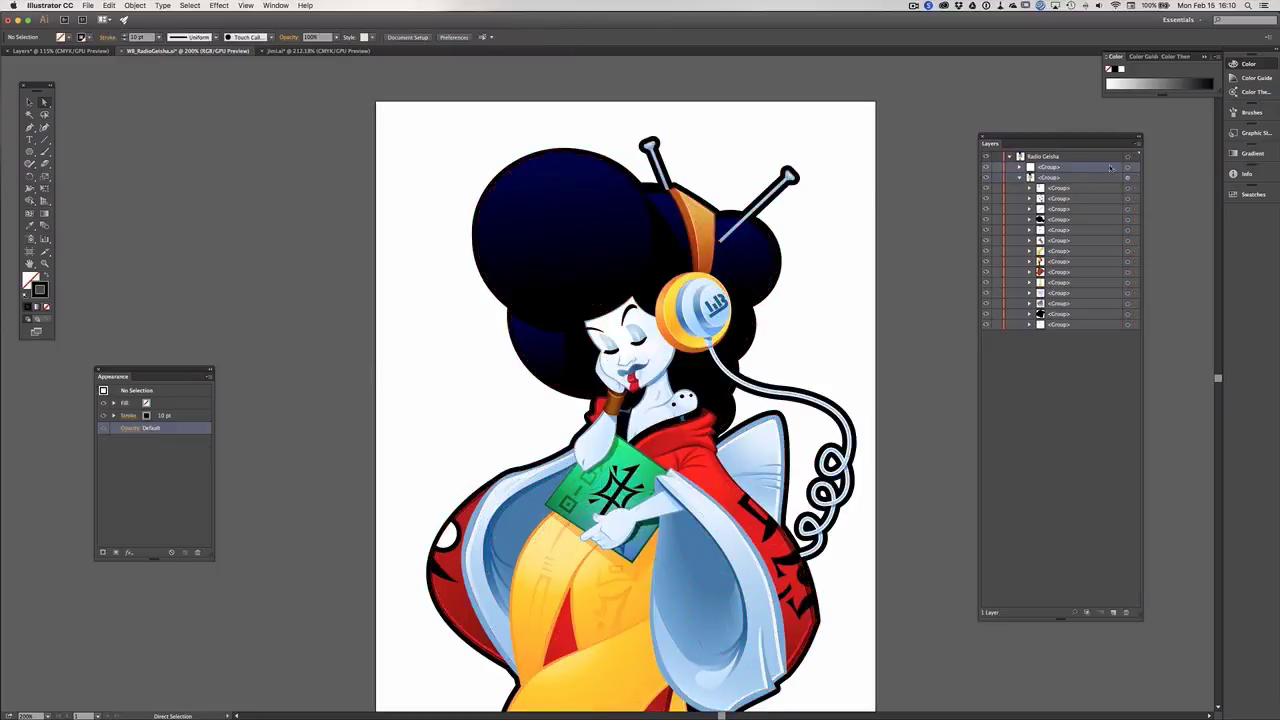
pyautogui.click(1128, 168)
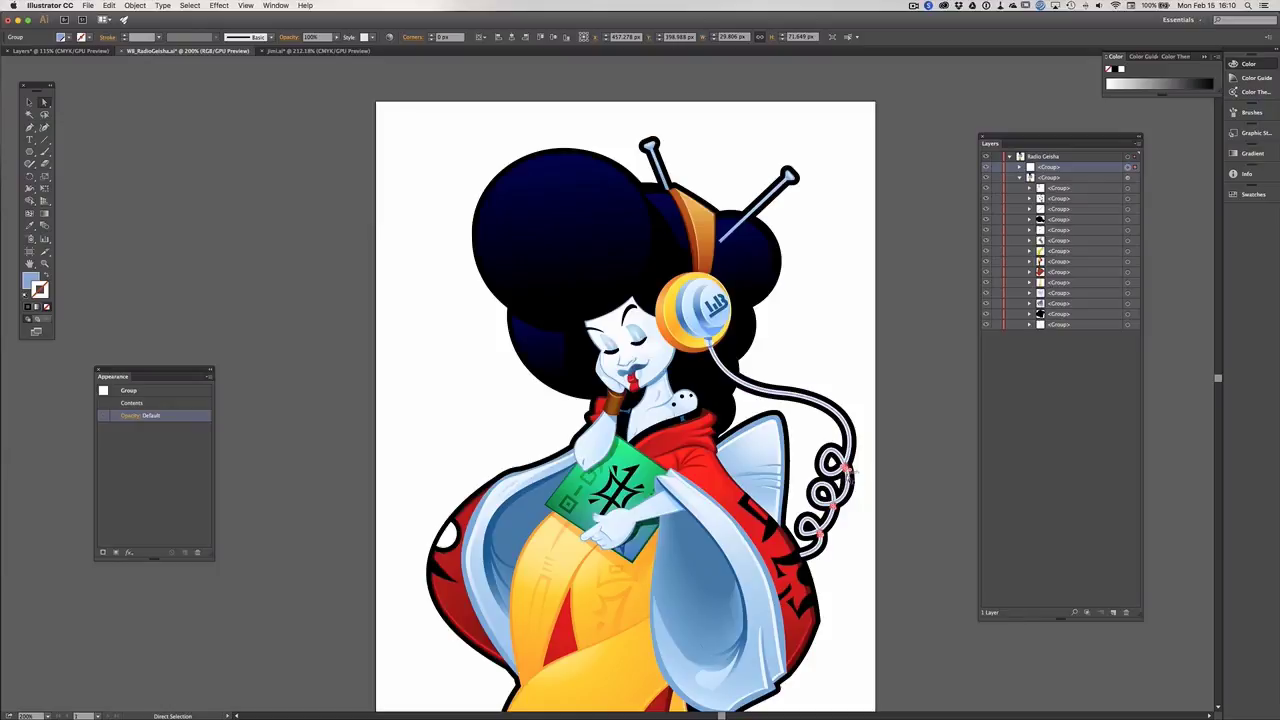
pyautogui.click(878, 457)
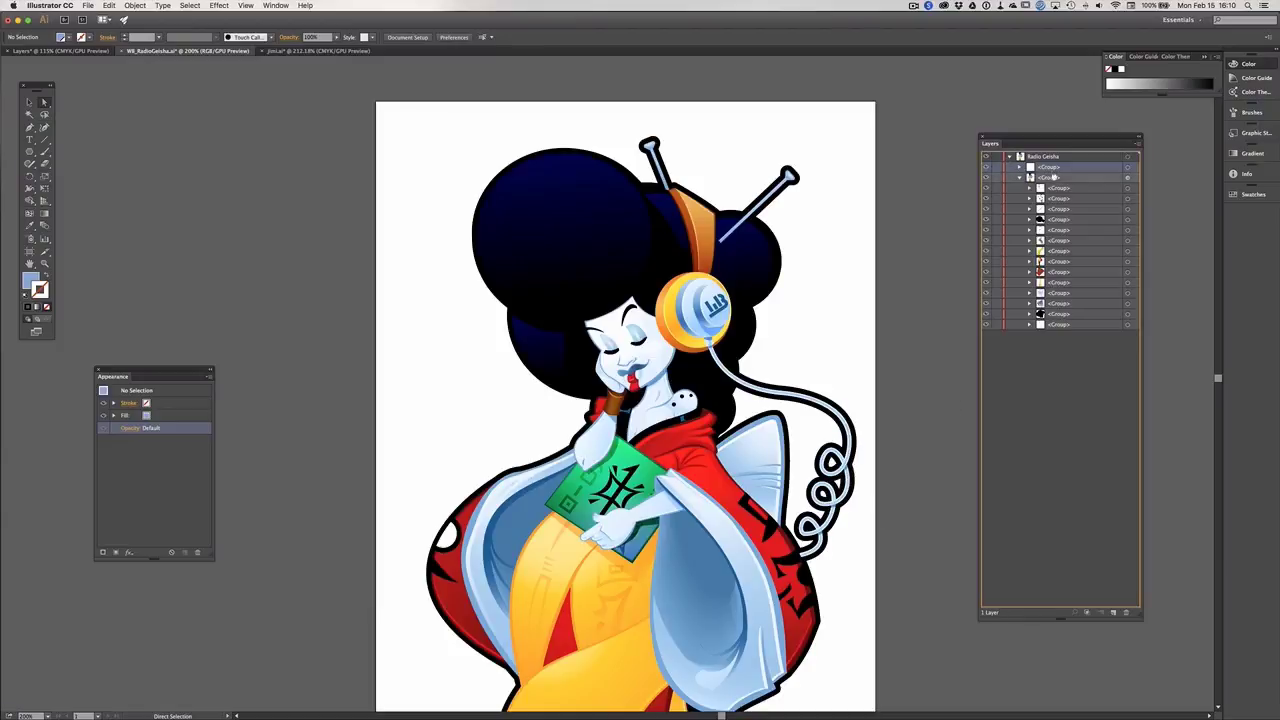
pyautogui.click(1019, 177)
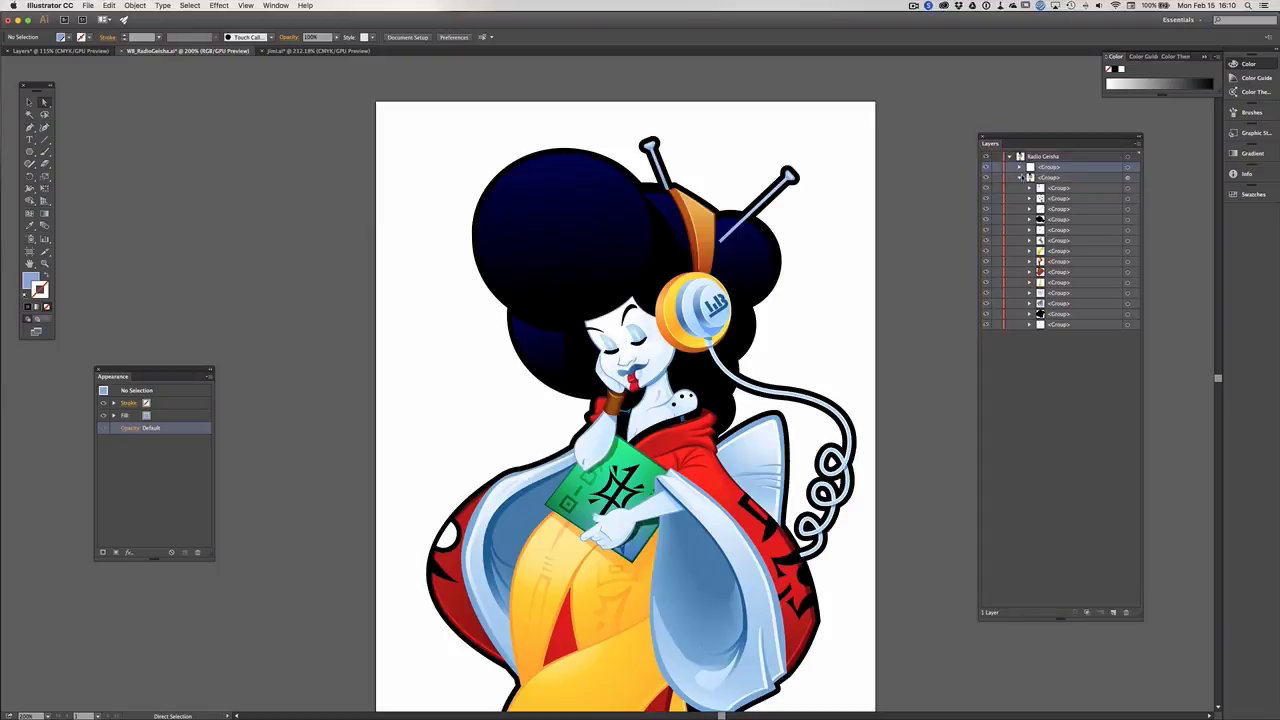
# Step: Switch to the Jimi illustration, collapse the head layer, and expand and target the outline layer to inspect its paths before collapsing it
pyautogui.click(330, 50)
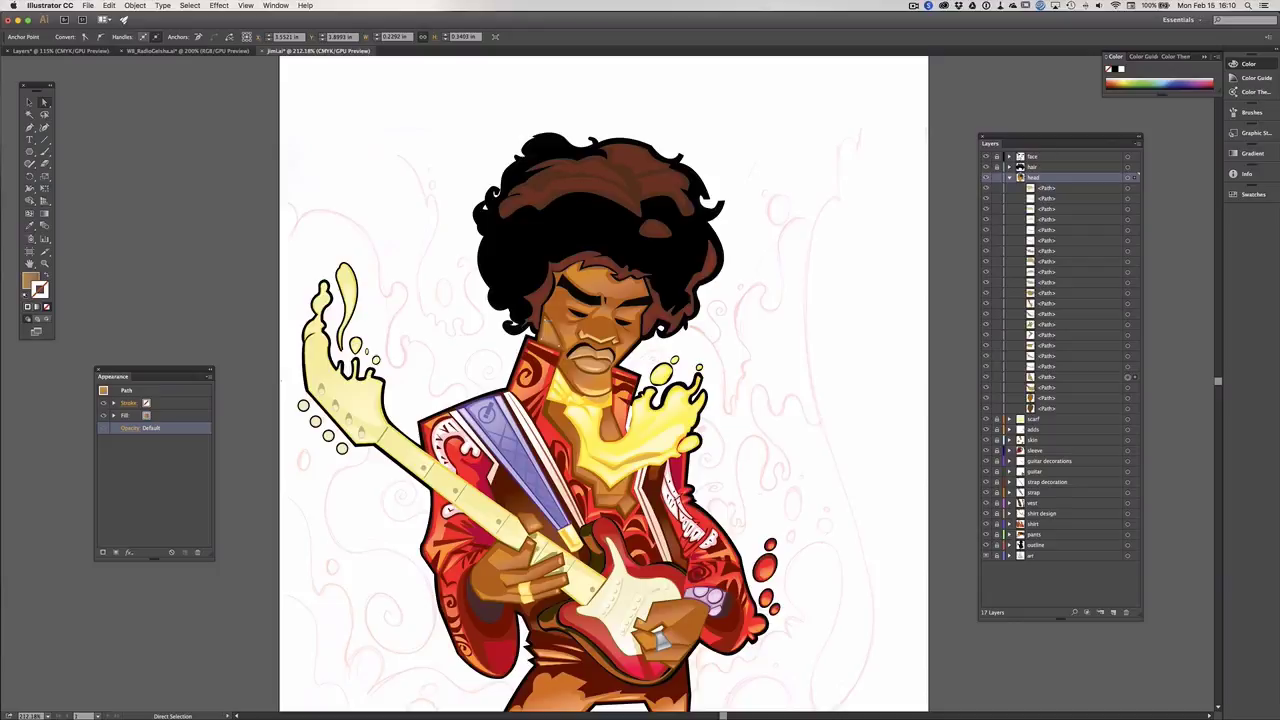
pyautogui.click(1010, 177)
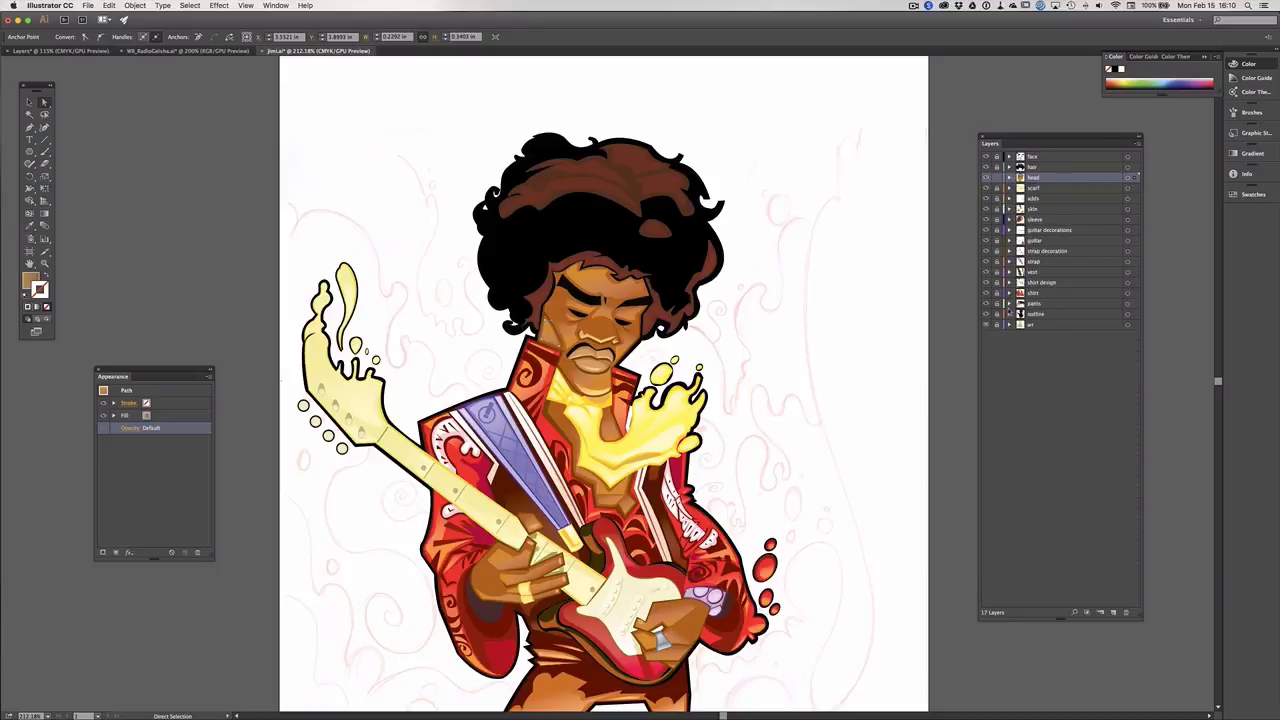
pyautogui.click(1009, 314)
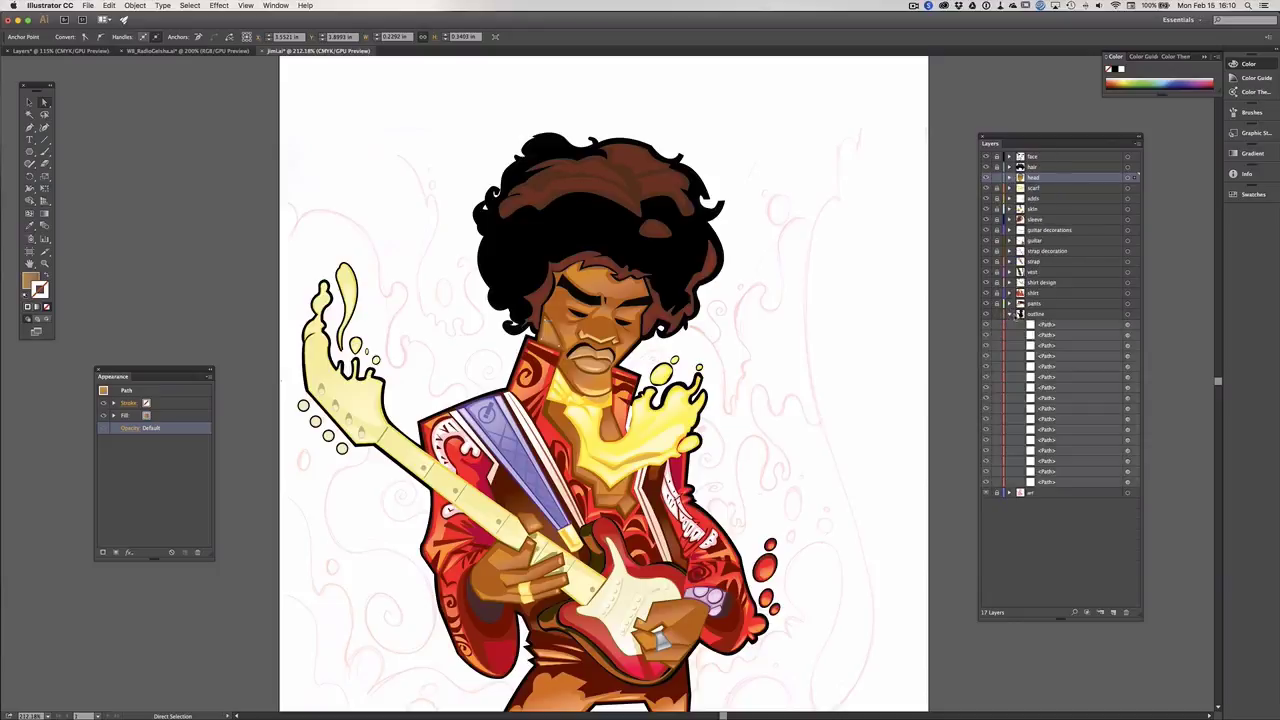
pyautogui.click(1042, 315)
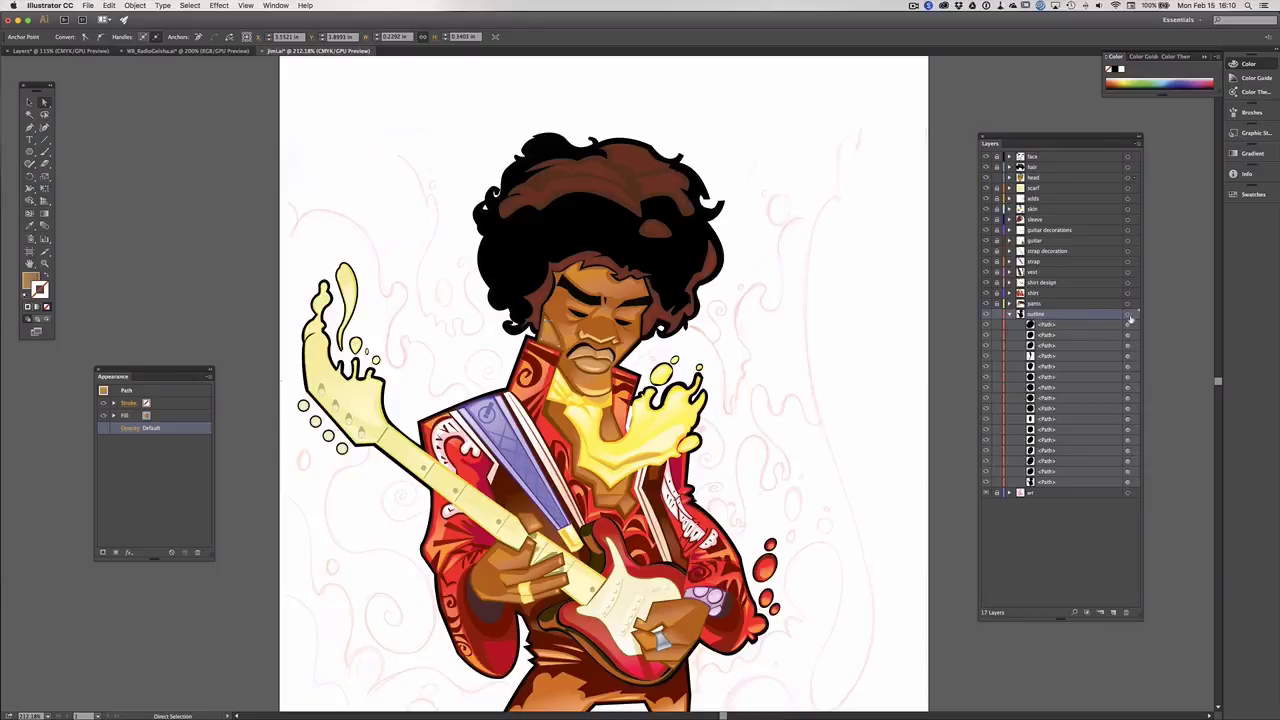
pyautogui.click(1128, 316)
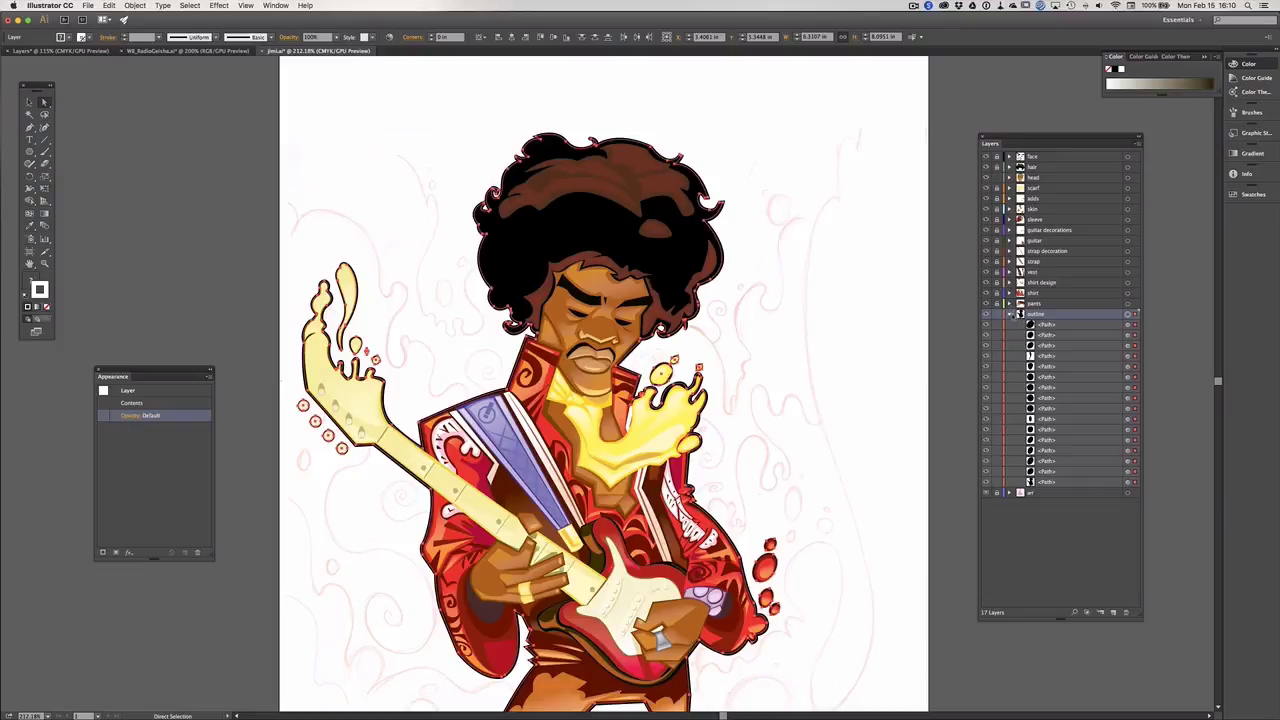
pyautogui.click(1009, 314)
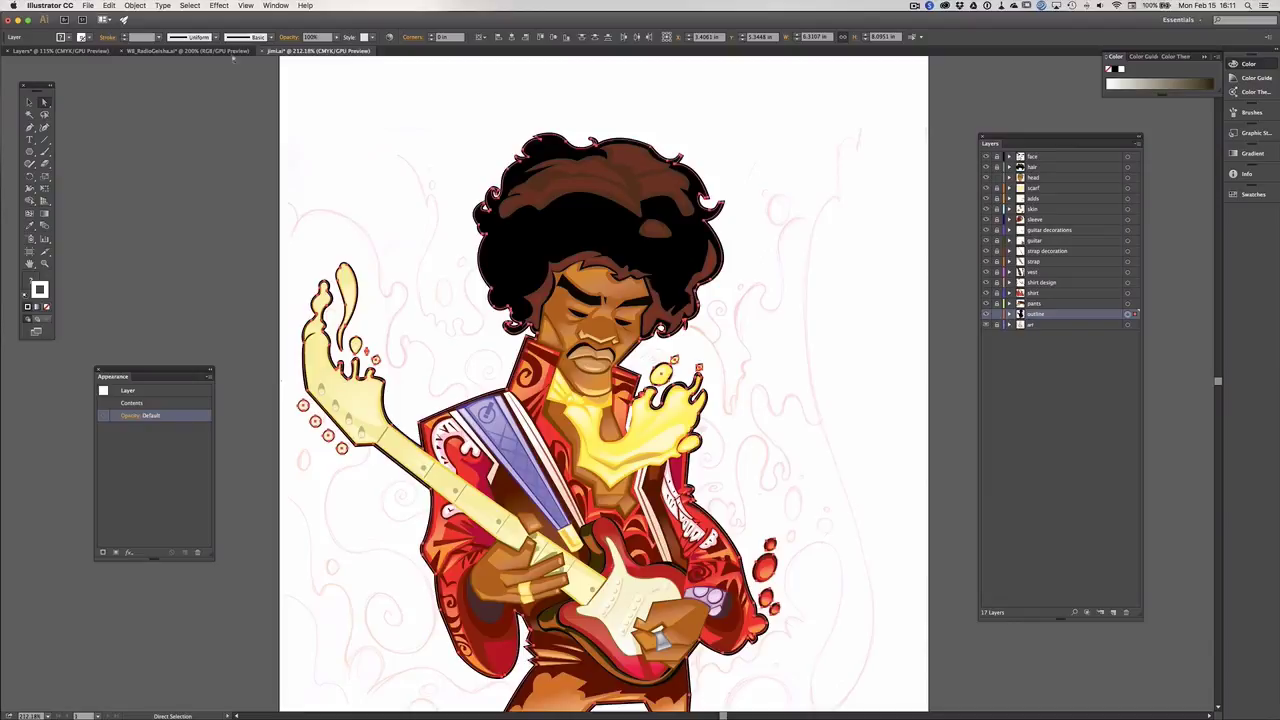
# Step: Return to the Radio Geisha illustration, expand the figure and face groups, and target the compound path forming the black eye lines
pyautogui.click(233, 50)
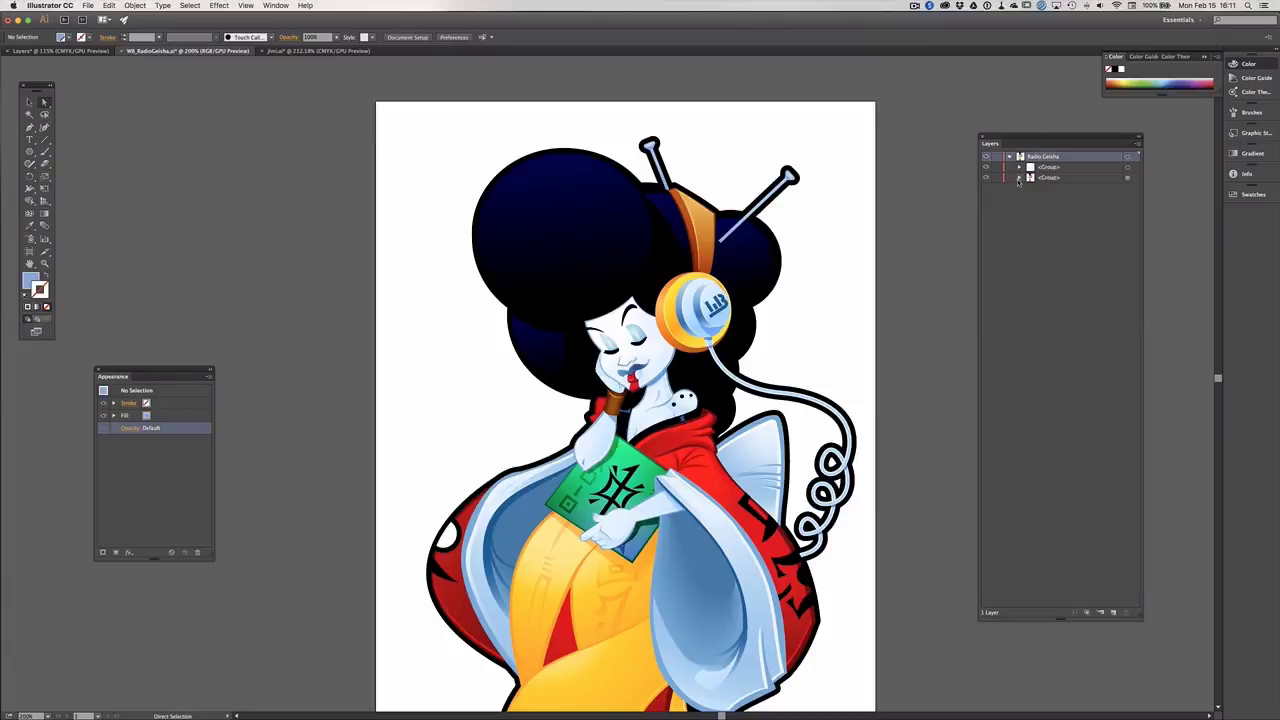
pyautogui.click(1020, 178)
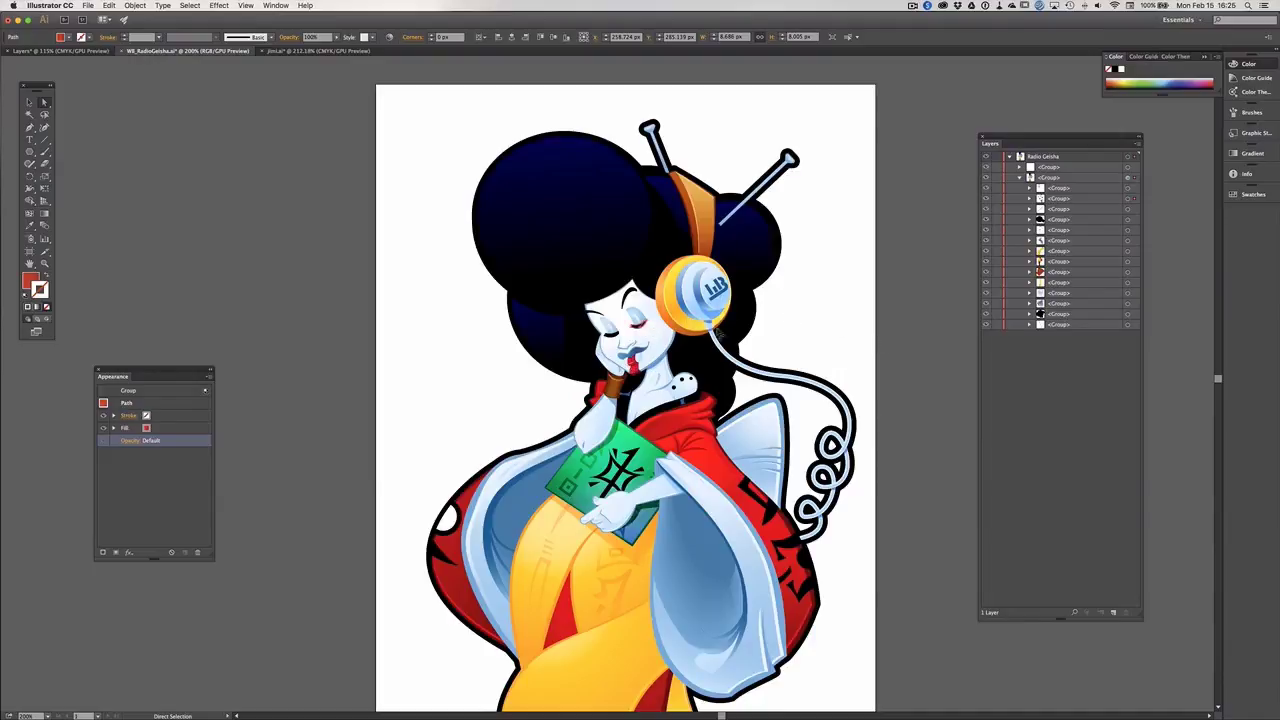
pyautogui.click(720, 334)
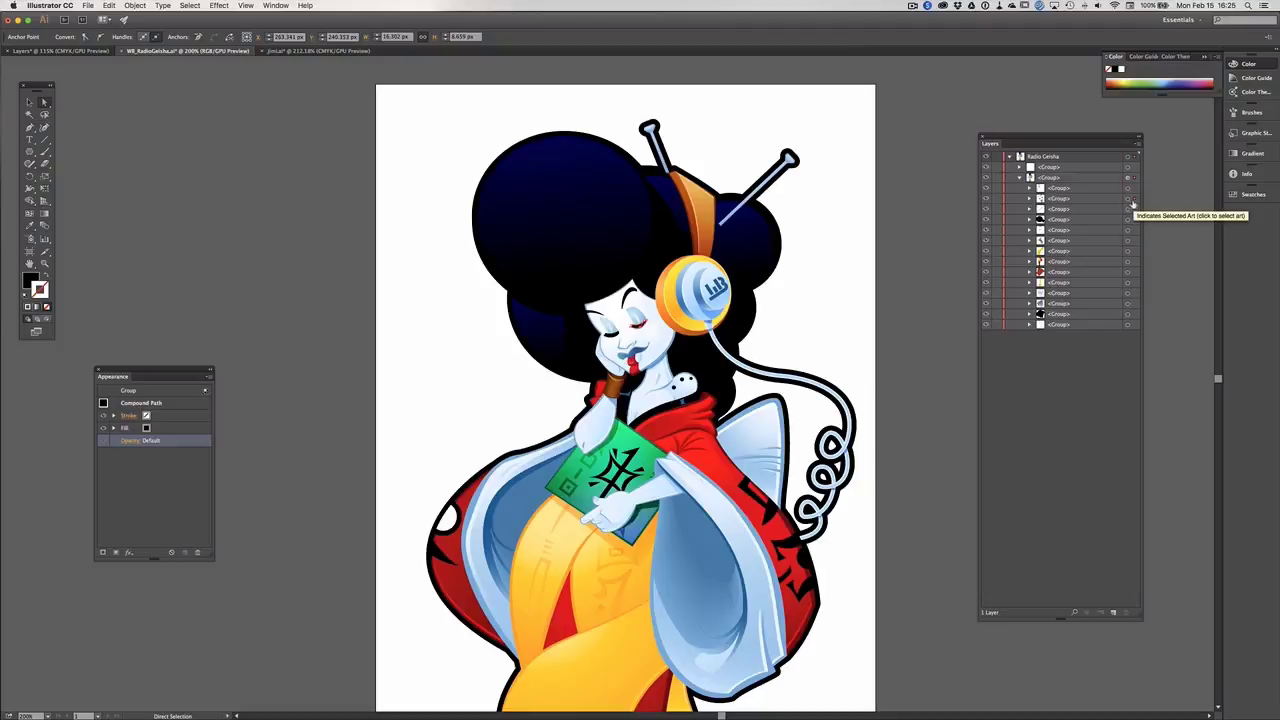
pyautogui.click(1133, 200)
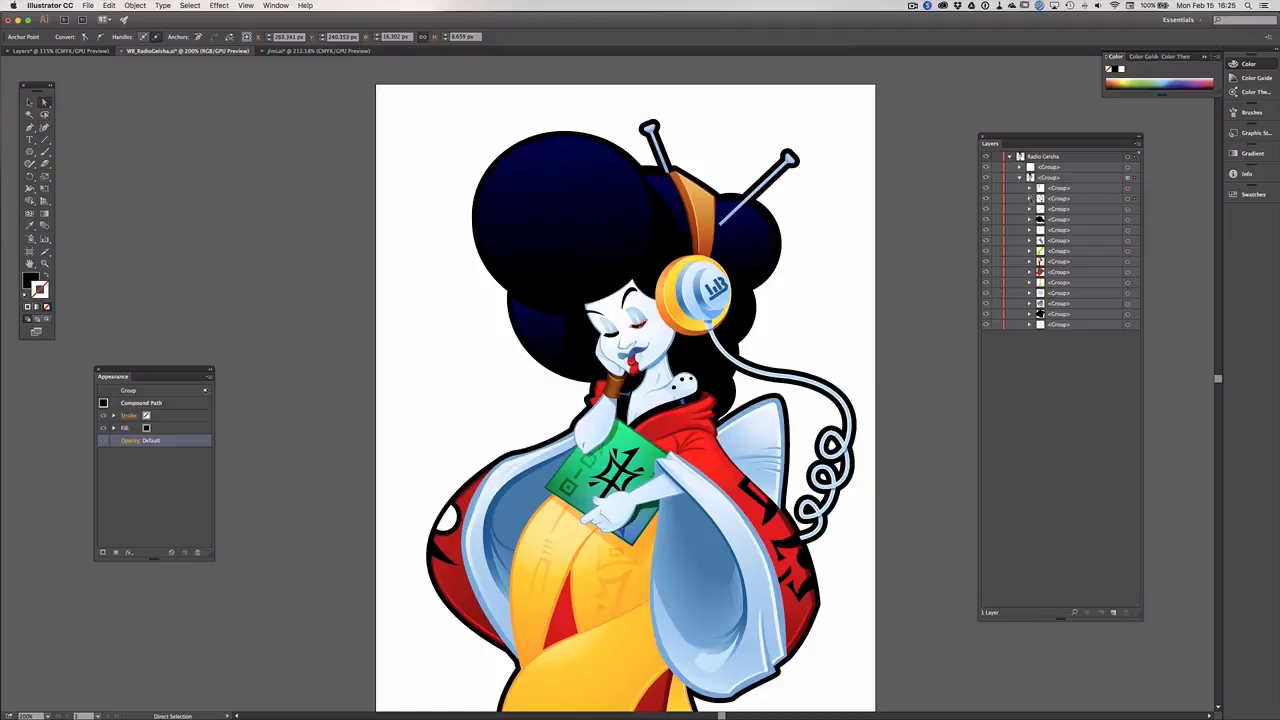
pyautogui.click(1030, 198)
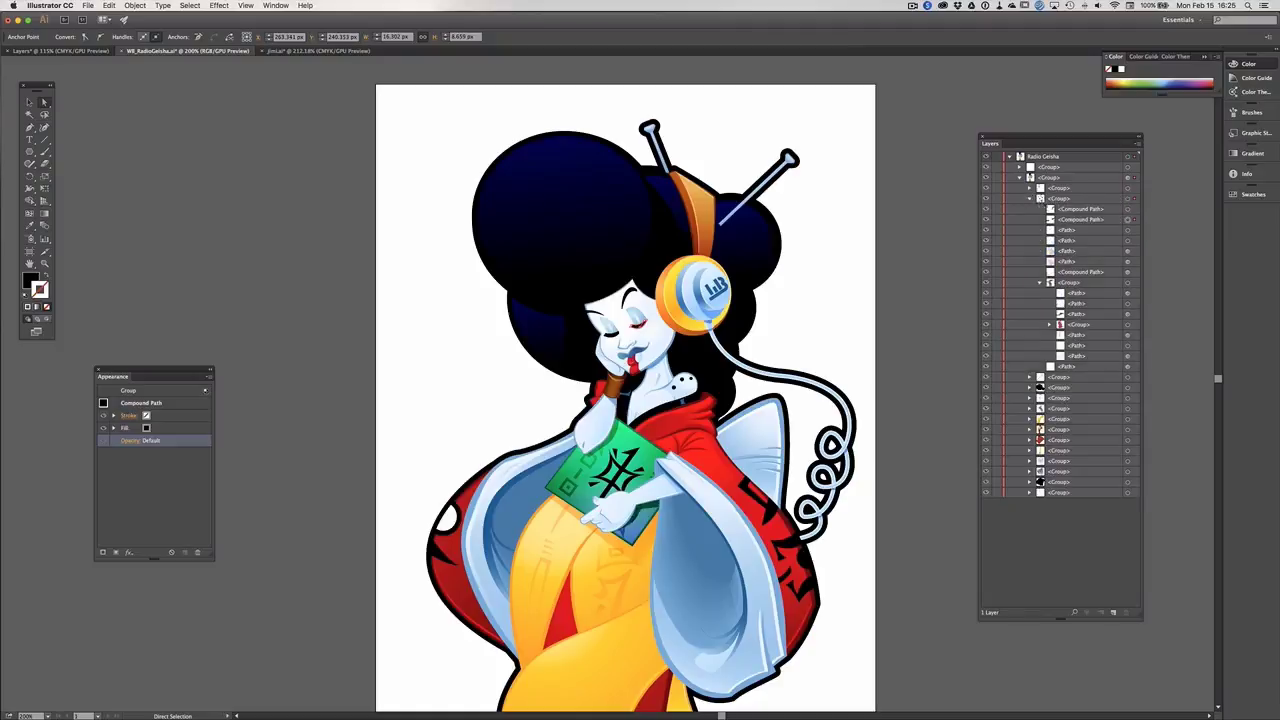
pyautogui.click(1128, 220)
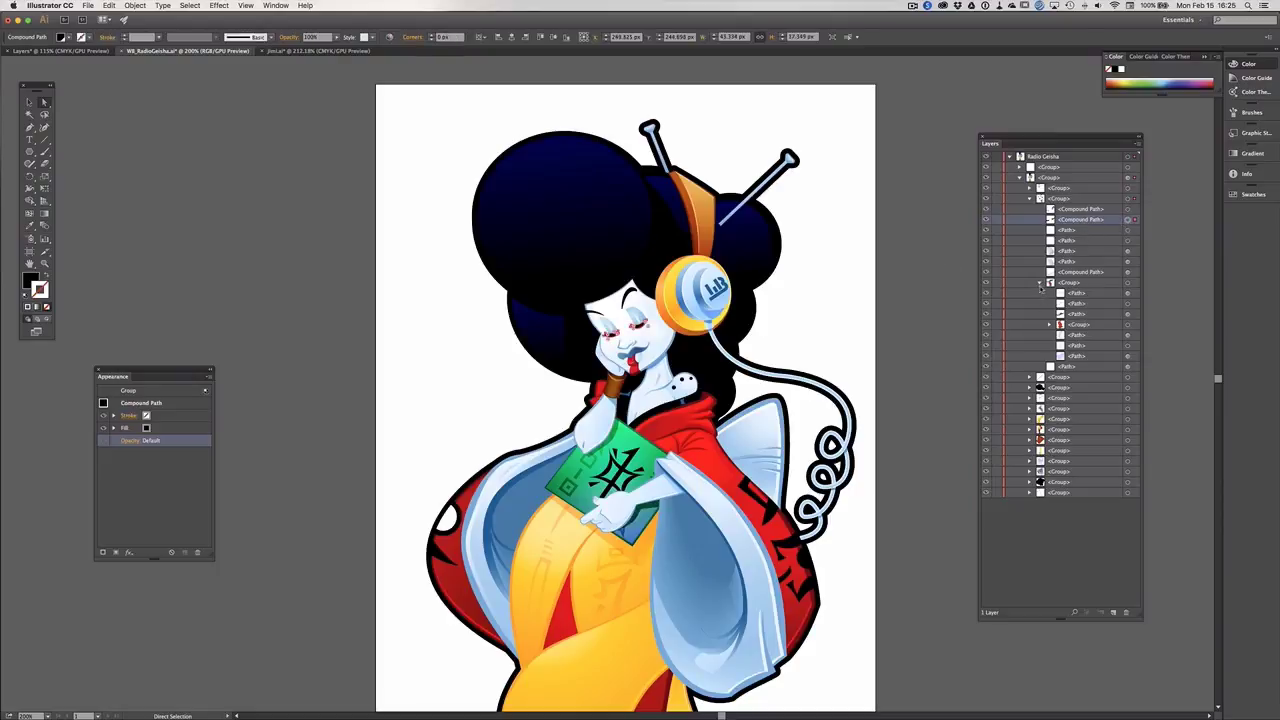
pyautogui.click(1041, 284)
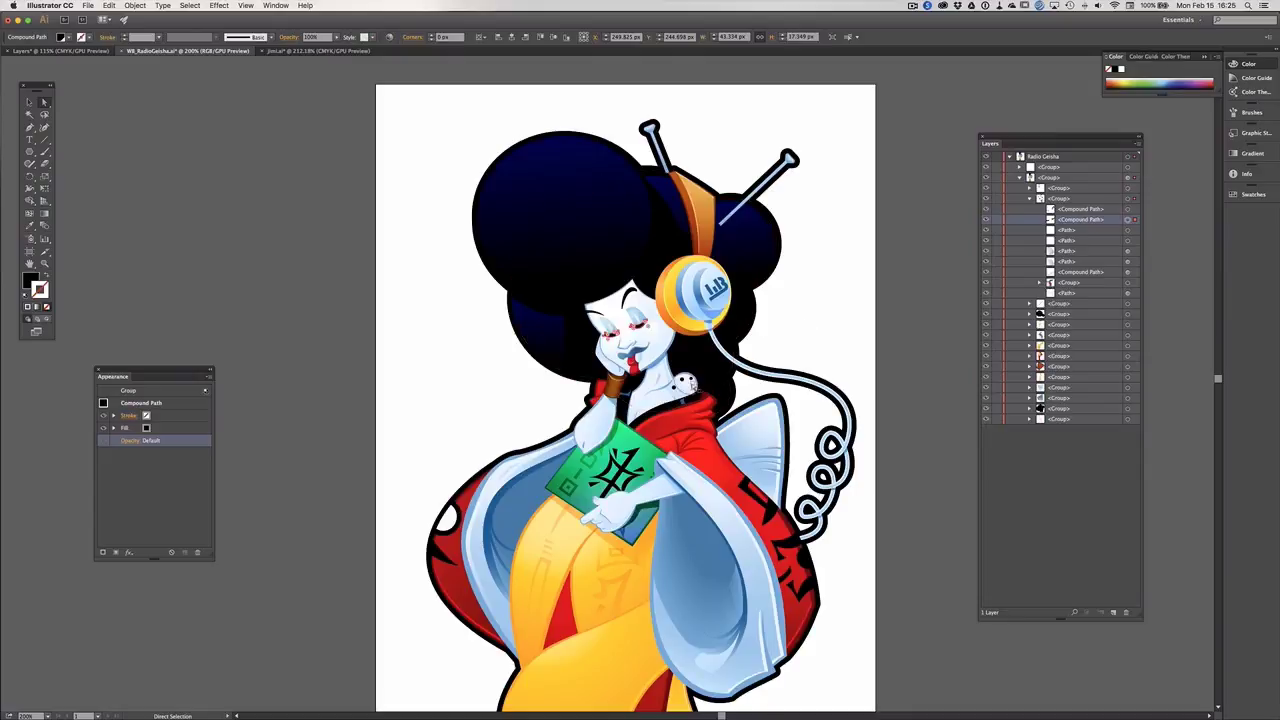
# Step: Select a shoulder dot, expand its parent group to target the compound path holding all the dots, and collapse their subgroup
pyautogui.click(686, 381)
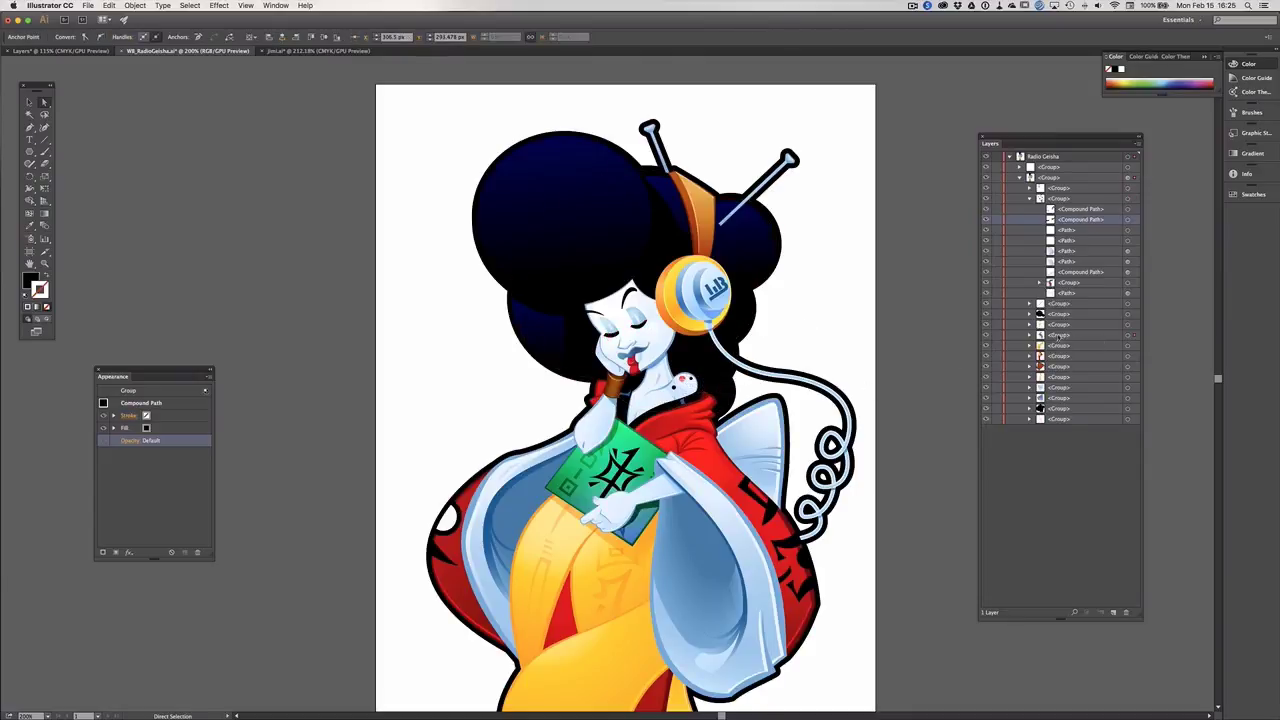
pyautogui.click(1030, 335)
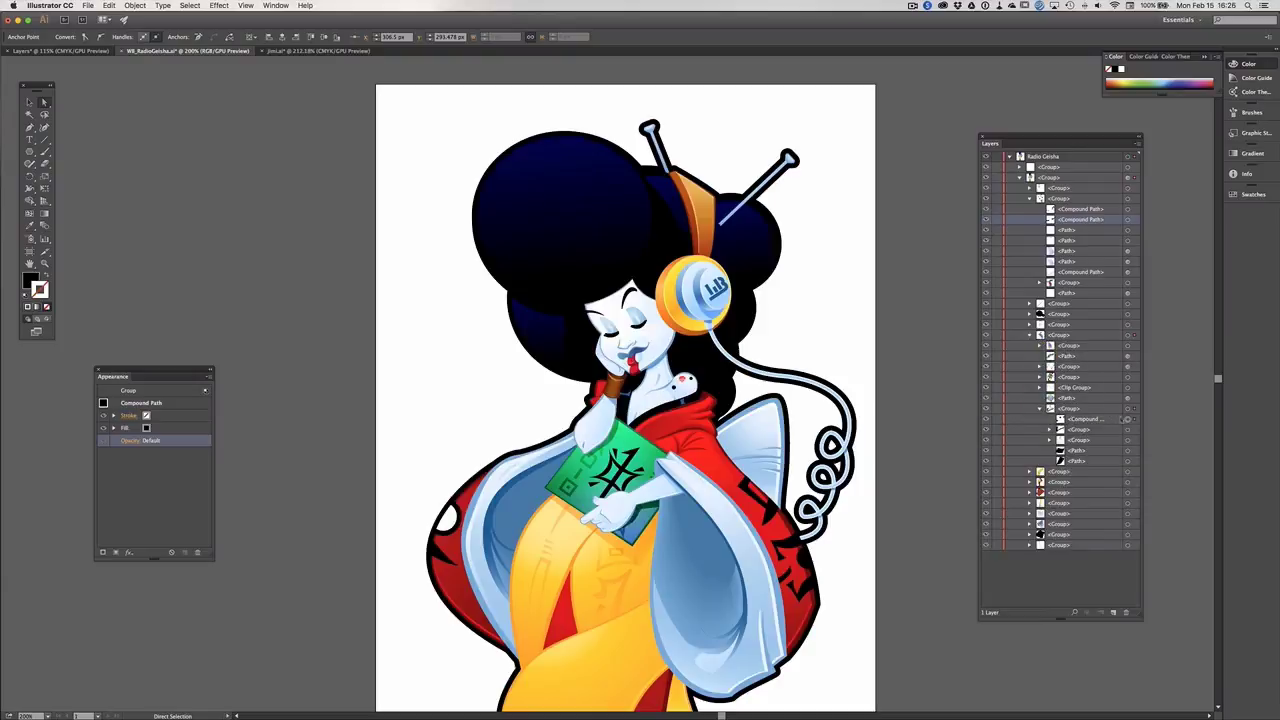
pyautogui.click(1128, 420)
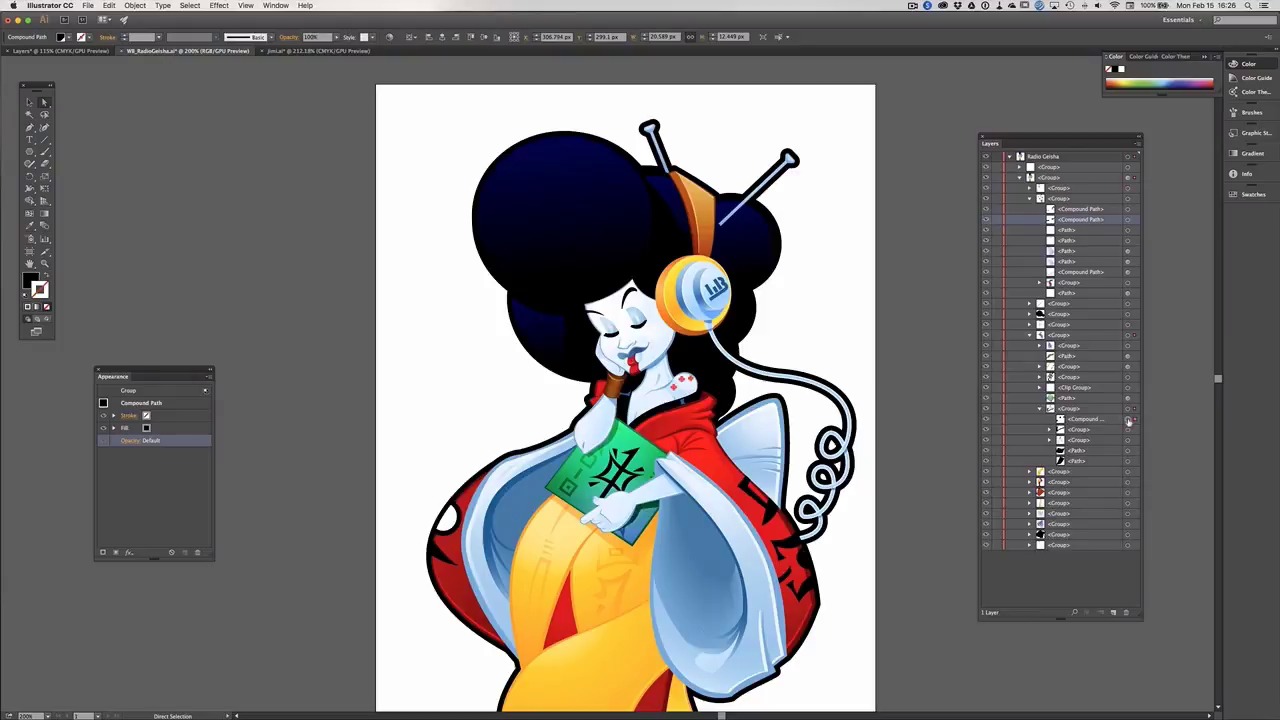
pyautogui.click(1041, 409)
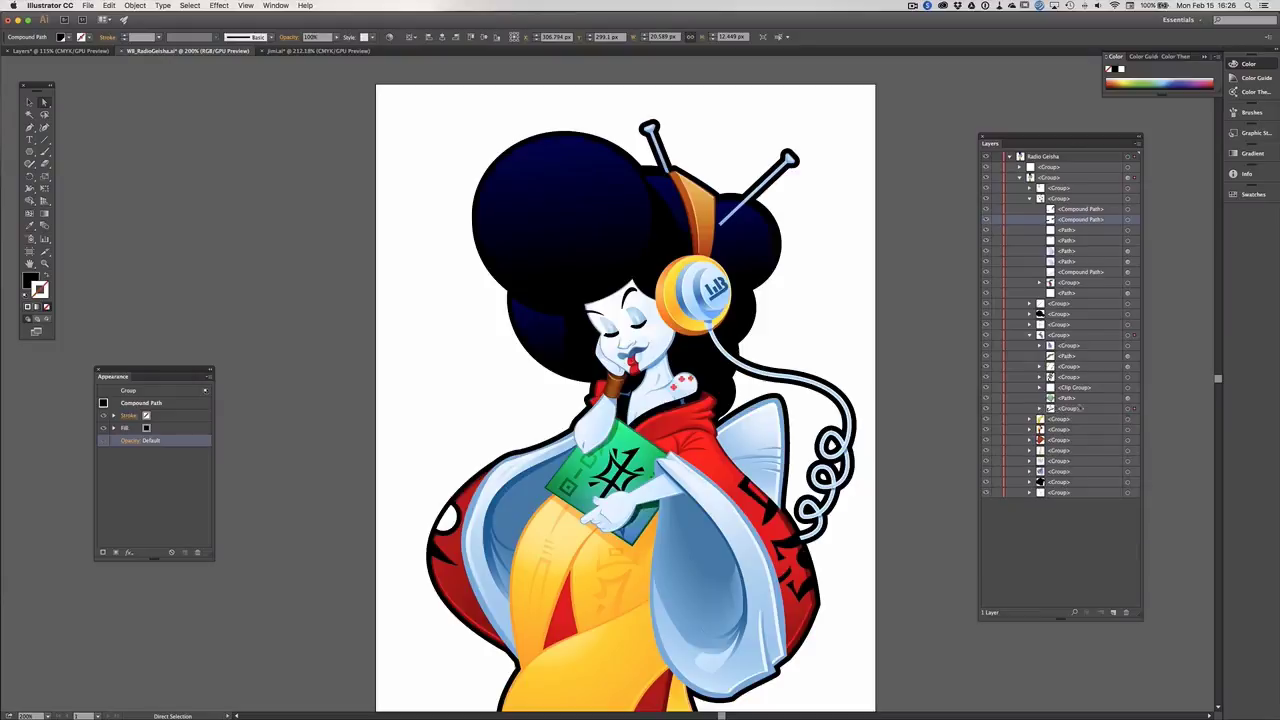
# Step: Target the green panel's symbol group and the clip group below it in turn to locate their artwork
pyautogui.click(1128, 378)
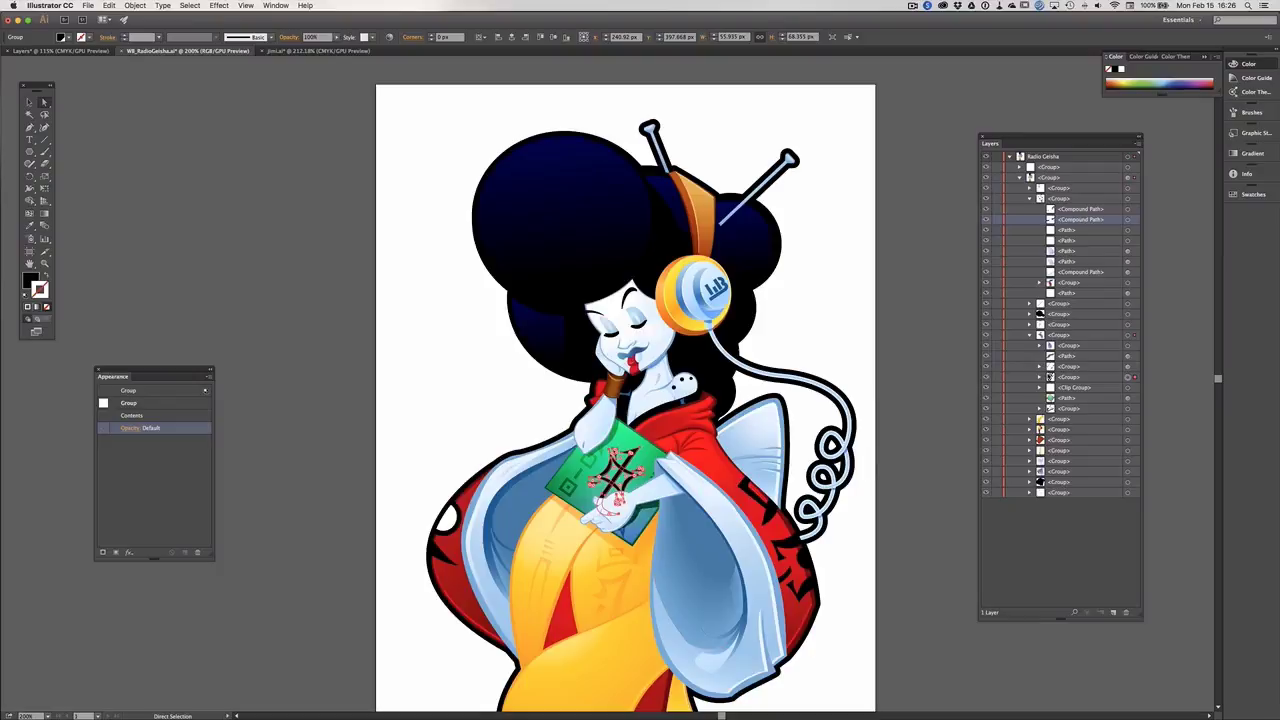
pyautogui.click(1128, 389)
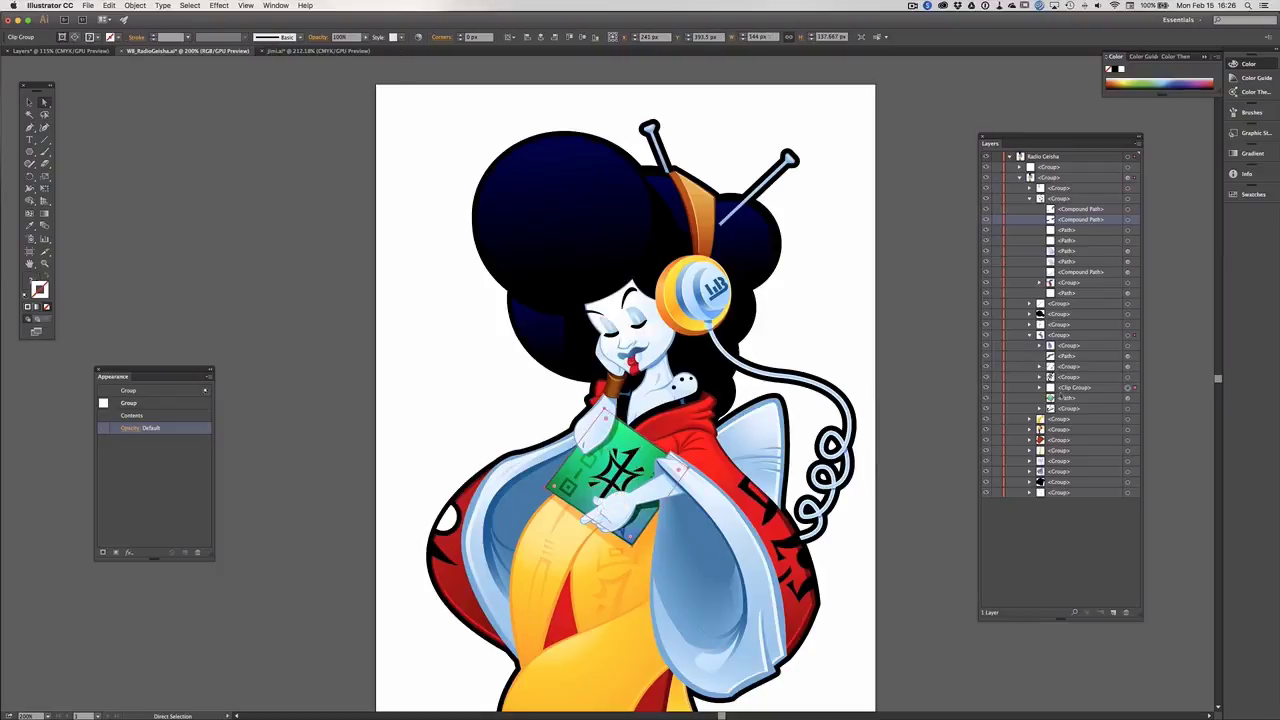